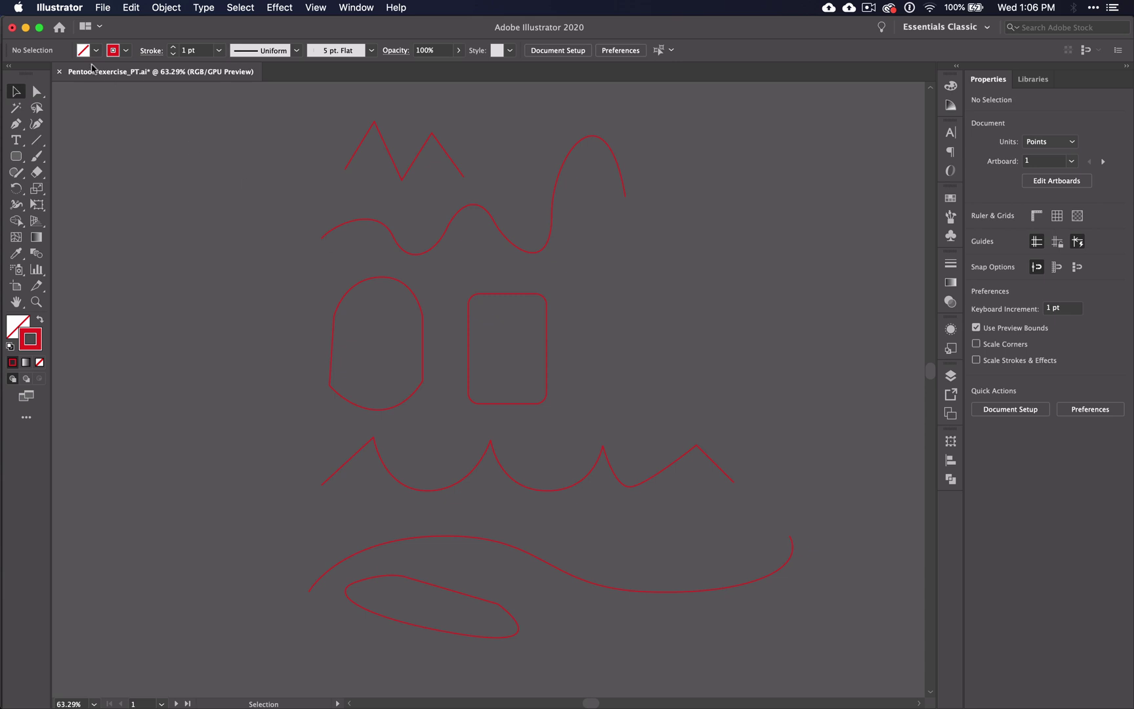
Open the Pen tool flyout holding the Add, Delete and Convert Anchor Point tools
{"action": "left_click", "coordinate": [15, 125]}
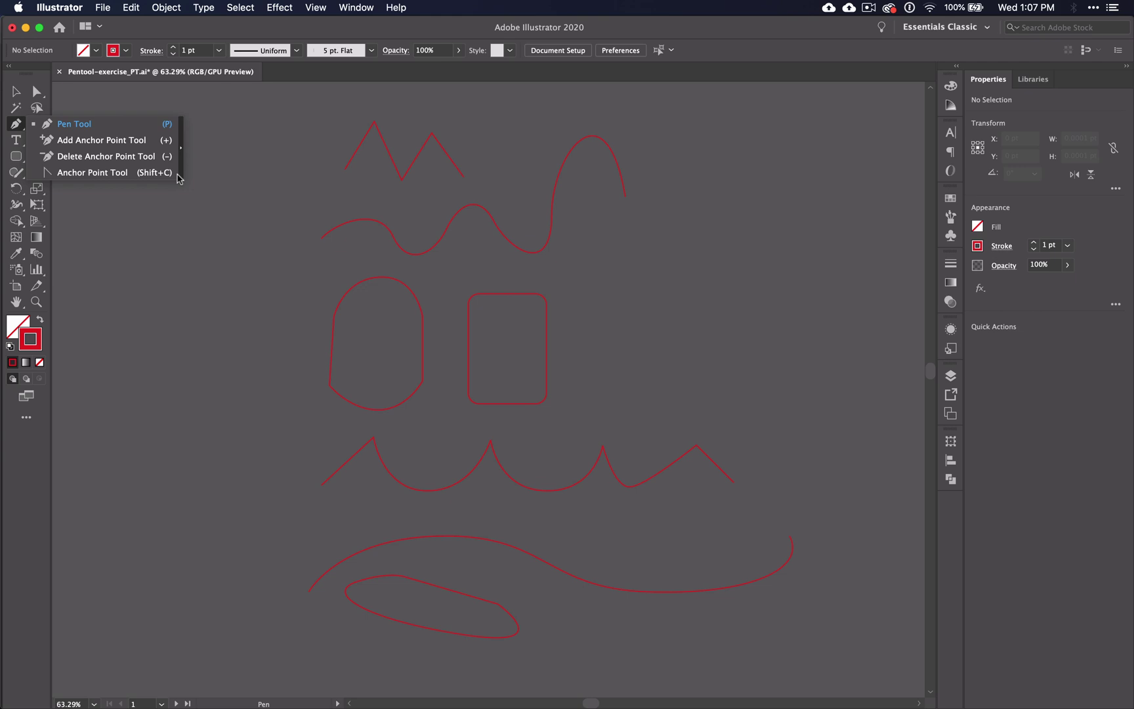
Add two anchor points to the zigzag and dismiss the missed-segment warning from the wave
{"action": "key", "text": "plus"}
{"action": "left_click", "coordinate": [355, 151]}
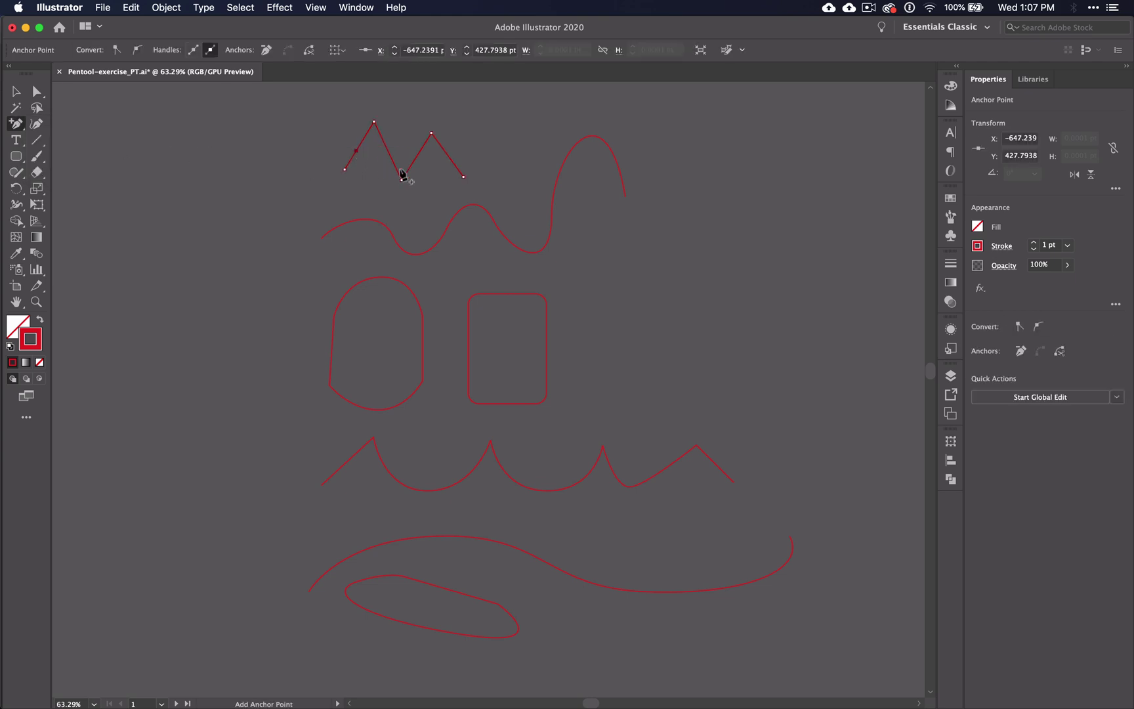
{"action": "left_click", "coordinate": [419, 153]}
{"action": "left_click", "coordinate": [446, 229]}
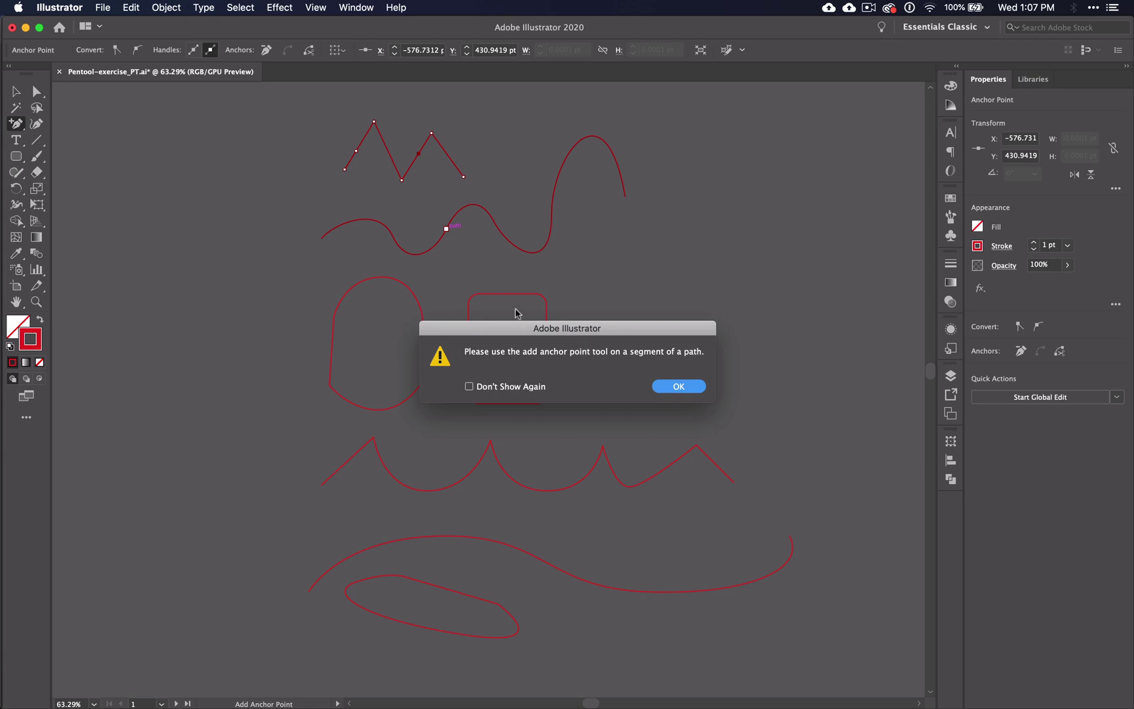
{"action": "left_click", "coordinate": [693, 388]}
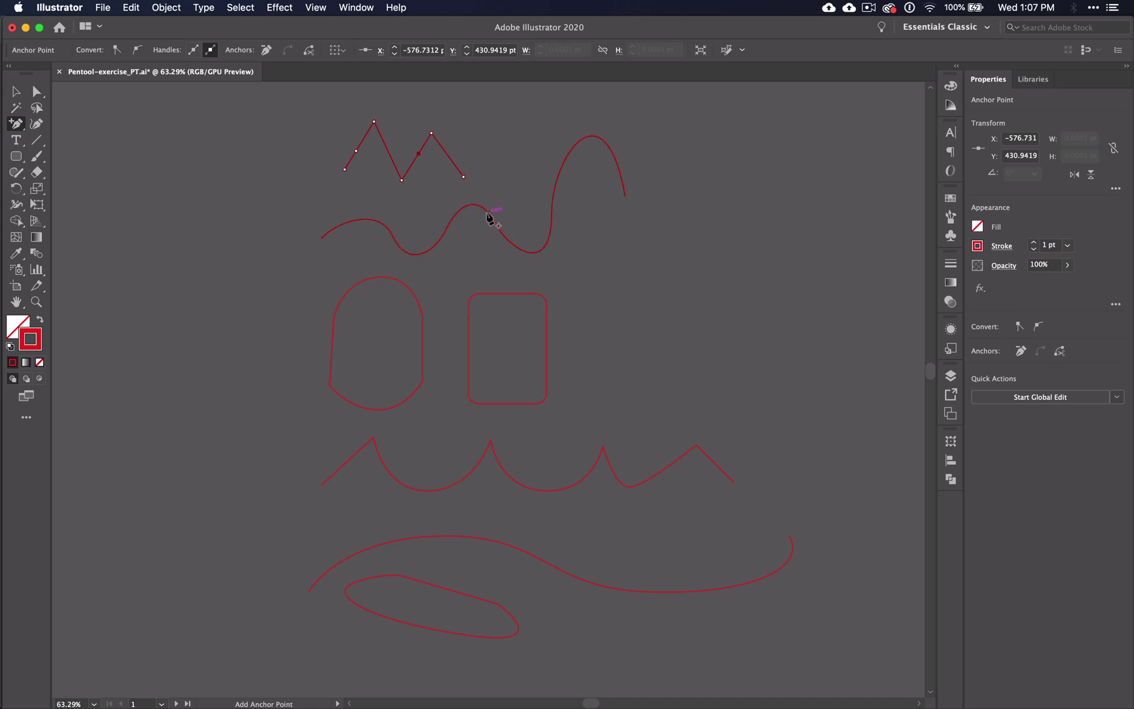
Add anchor points on the wave path and the rounded rectangle's top edge
{"action": "scroll", "coordinate": [488, 220], "scroll_direction": "up", "scroll_amount": 5}
{"action": "left_click", "coordinate": [514, 241]}
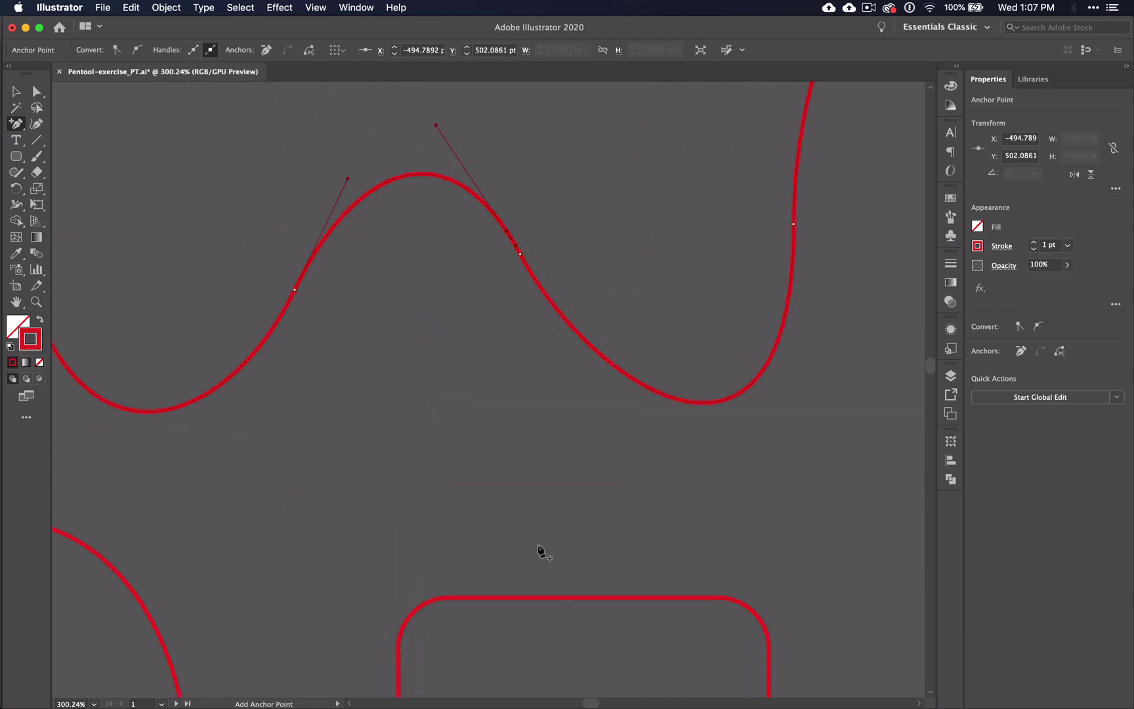
{"action": "left_click", "coordinate": [554, 597]}
{"action": "scroll", "coordinate": [803, 672], "scroll_direction": "down", "scroll_amount": 10}
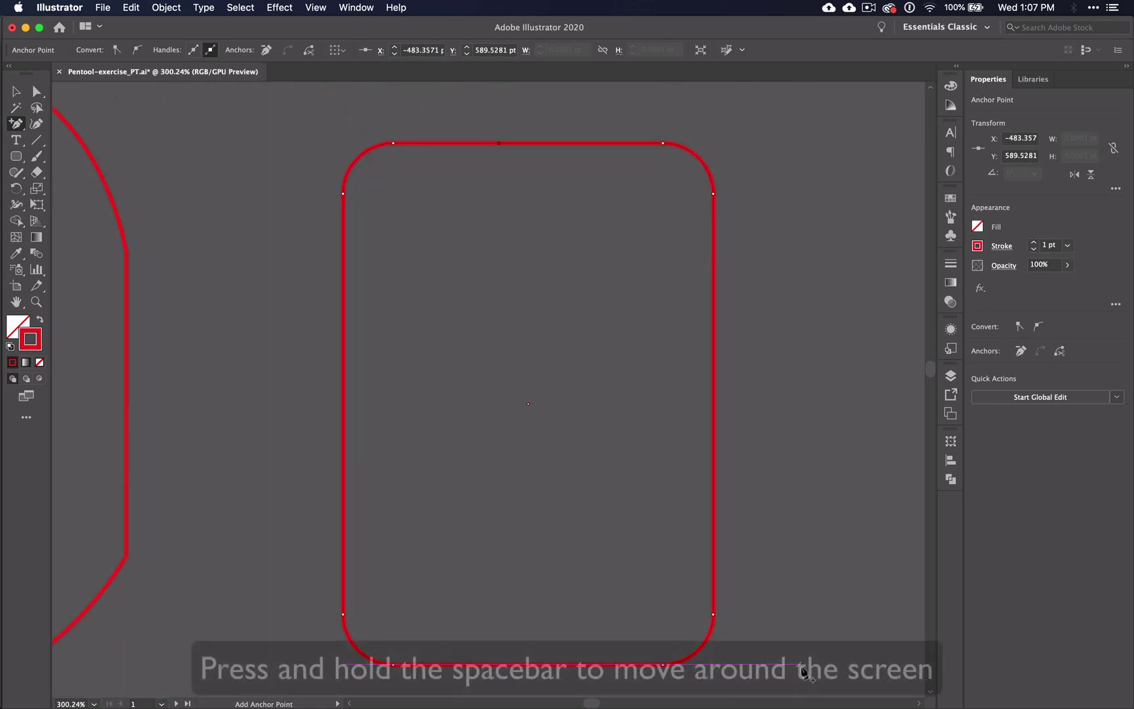
{"action": "key", "text": "space"}
{"action": "scroll", "coordinate": [795, 663], "scroll_direction": "down", "scroll_amount": 15}
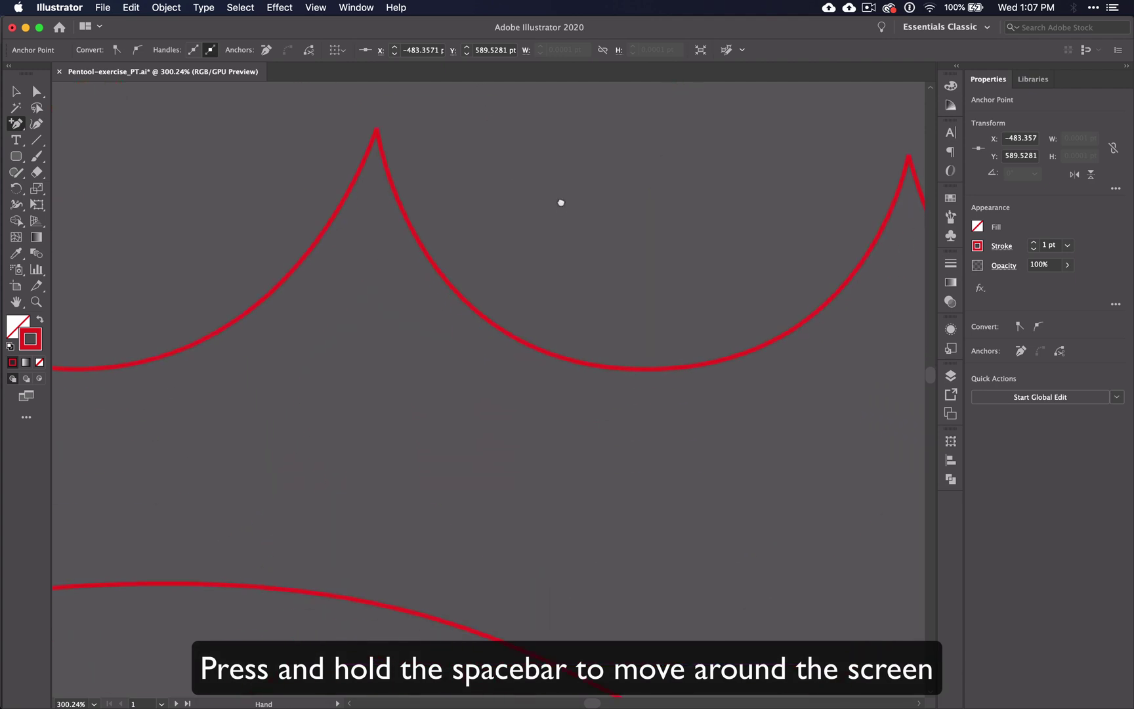
Add anchor points on the scalloped path, the curved path and the loop's lower curve
{"action": "left_click", "coordinate": [618, 362]}
{"action": "scroll", "coordinate": [372, 463], "scroll_direction": "down", "scroll_amount": 10}
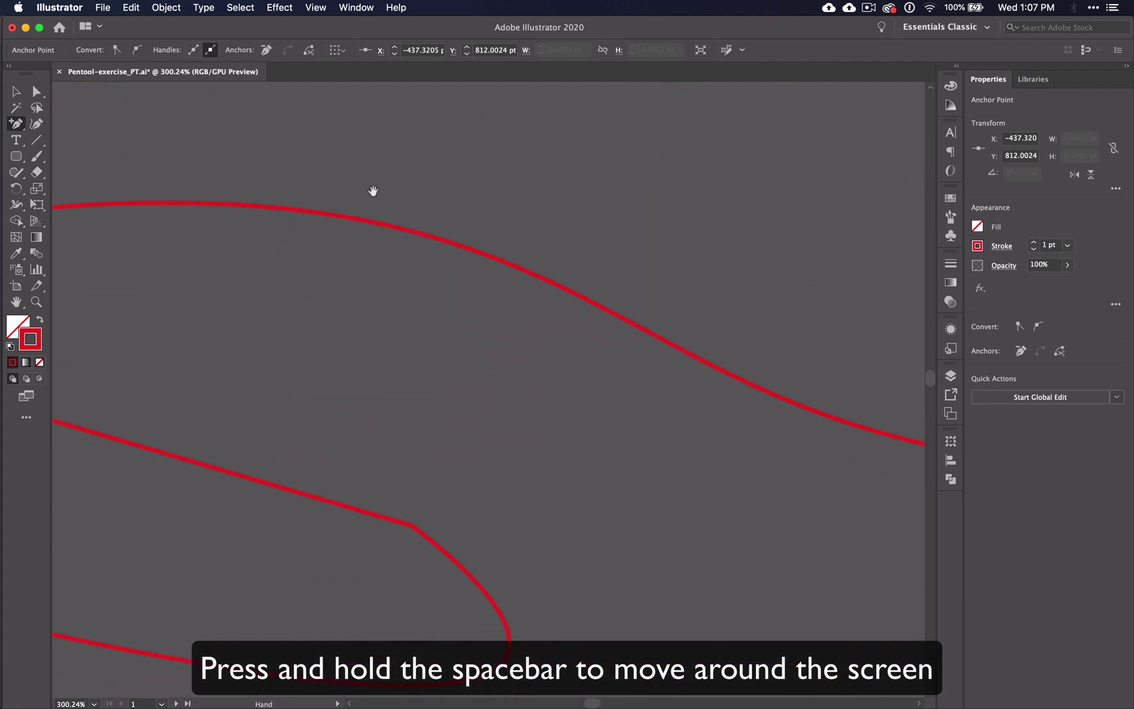
{"action": "left_click", "coordinate": [371, 228]}
{"action": "left_click_drag", "start_coordinate": [346, 390], "coordinate": [522, 66]}
{"action": "left_click", "coordinate": [462, 402]}
{"action": "scroll", "coordinate": [464, 404], "scroll_direction": "down", "scroll_amount": 6}
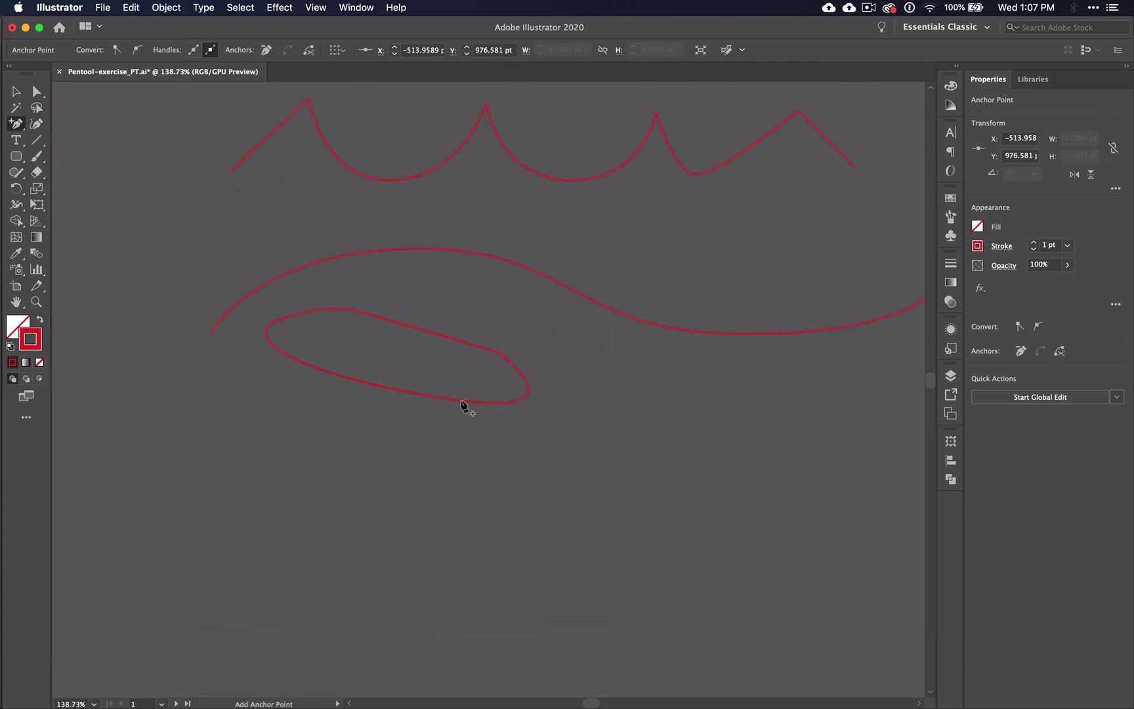
{"action": "scroll", "coordinate": [463, 405], "scroll_direction": "down", "scroll_amount": 2}
{"action": "scroll", "coordinate": [463, 405], "scroll_direction": "up", "scroll_amount": 5}
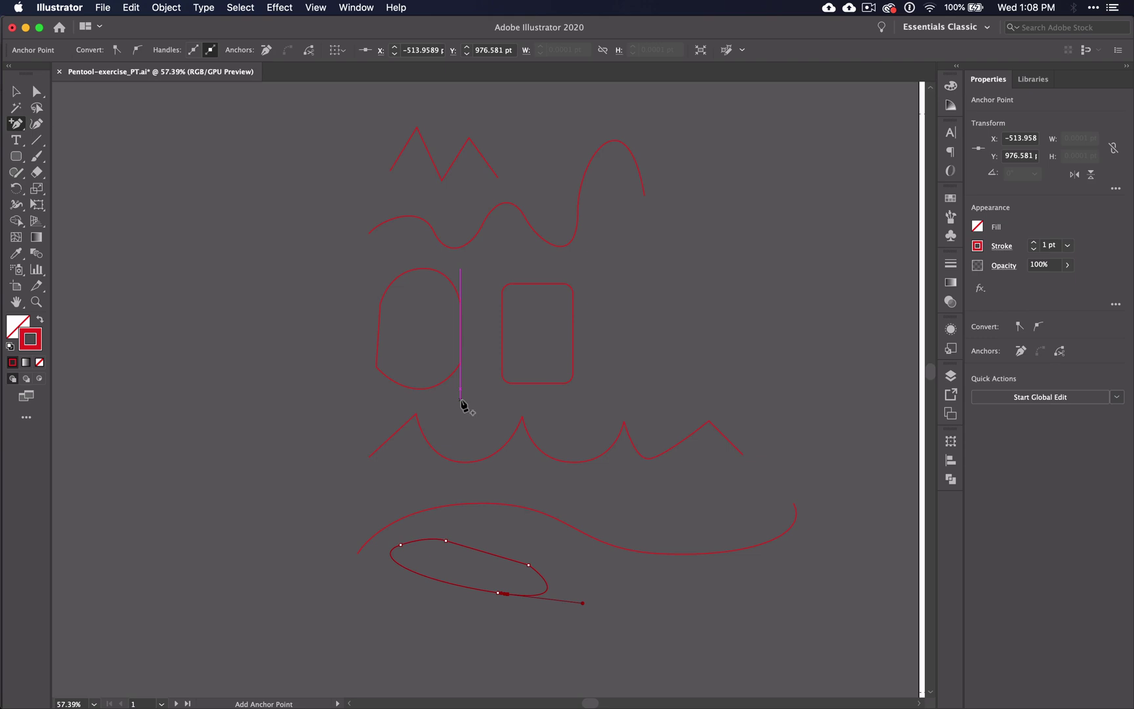
Add an anchor atop the loop, undoing the stray Pen points placed on the long curve
{"action": "left_click", "coordinate": [486, 557]}
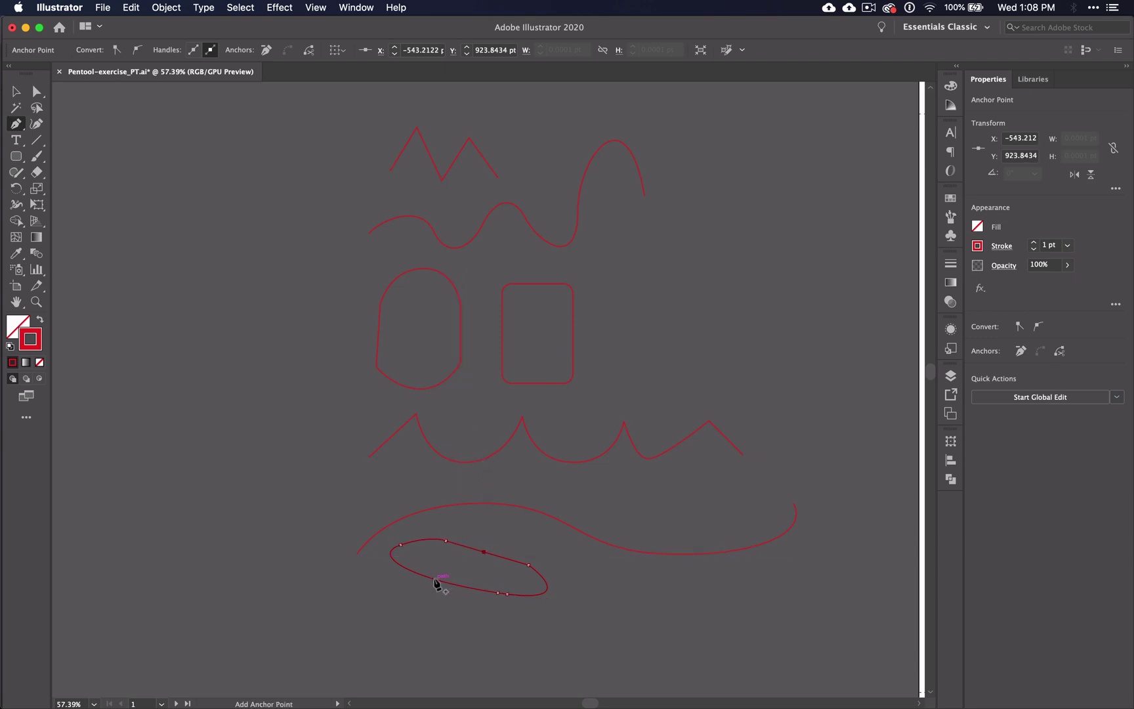
{"action": "left_click", "coordinate": [443, 506]}
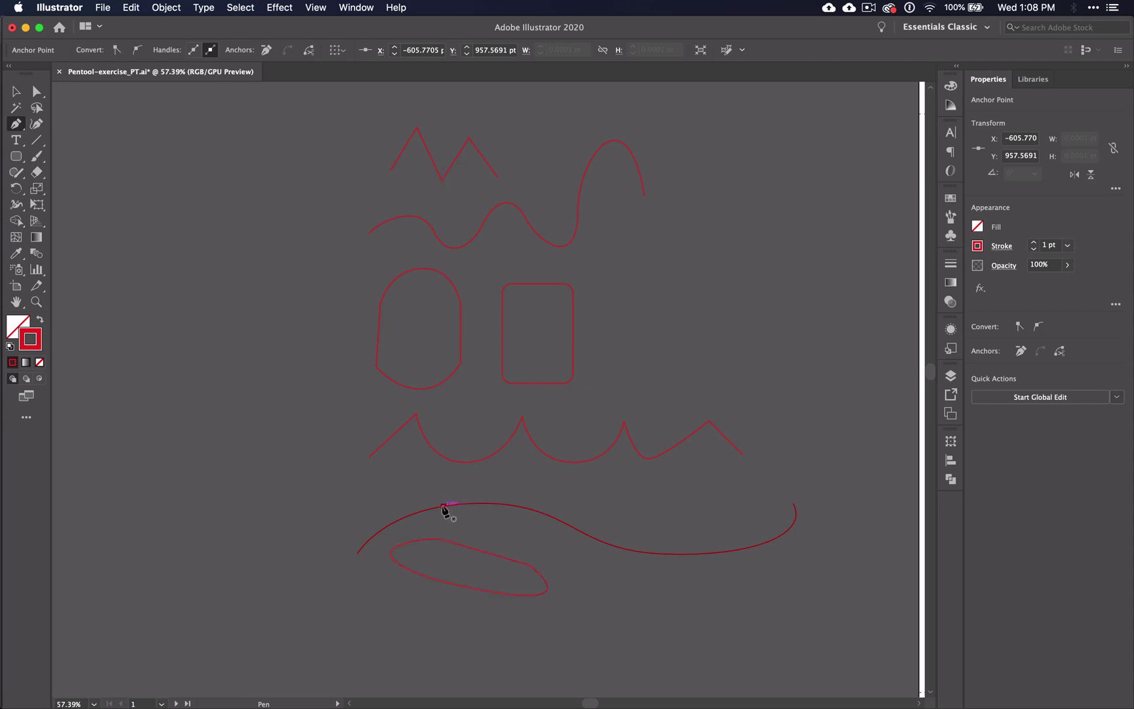
{"action": "left_click", "coordinate": [464, 478]}
{"action": "left_click", "coordinate": [487, 491]}
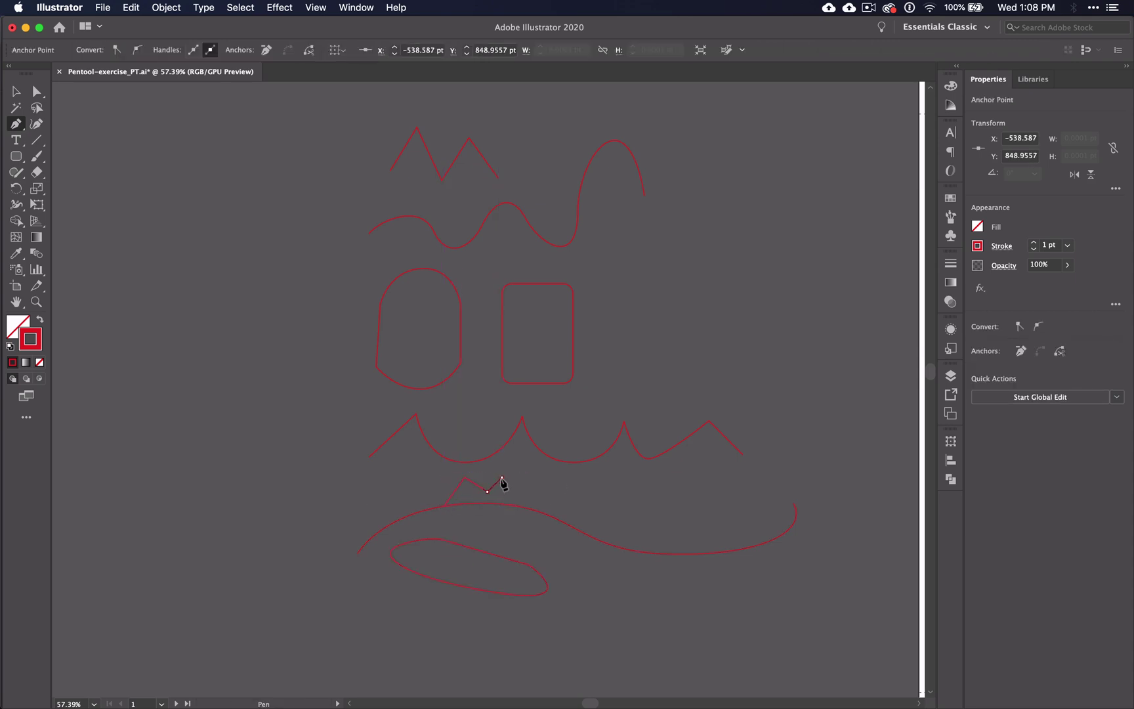
{"action": "left_click", "coordinate": [501, 476]}
{"action": "key", "text": "ctrl+z"}
{"action": "key", "text": "ctrl+z"}
{"action": "key", "text": "ctrl+z"}
{"action": "key", "text": "ctrl+z"}
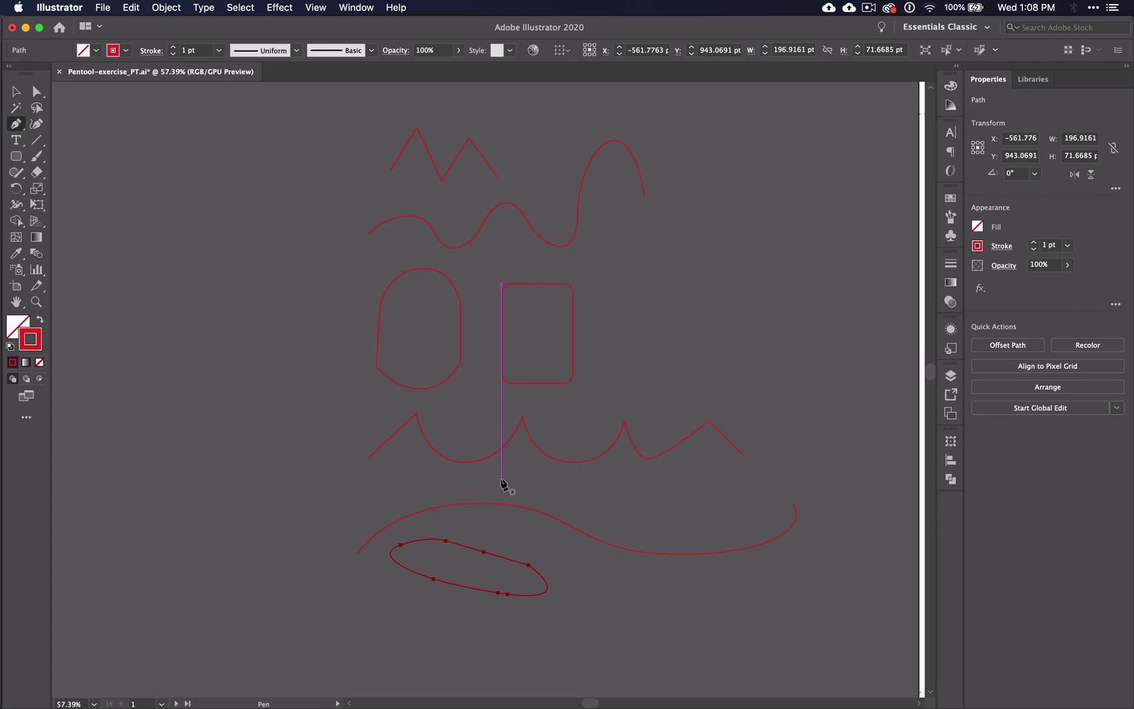
{"action": "left_click", "coordinate": [506, 504]}
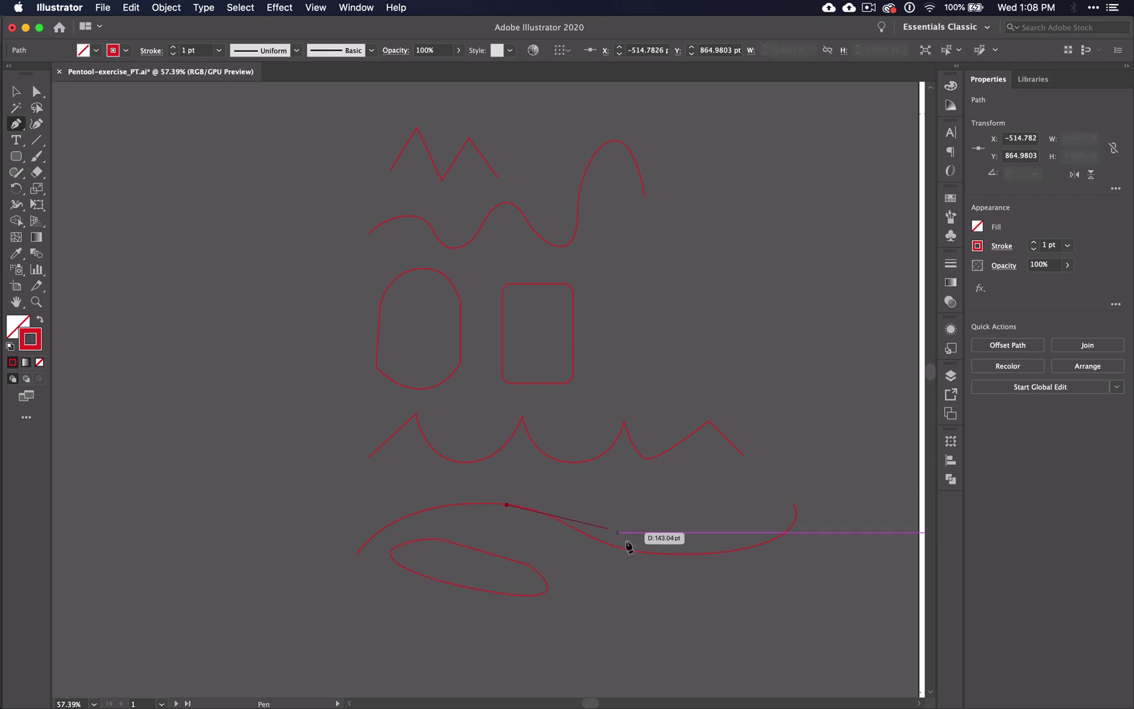
{"action": "key", "text": "super+z"}
Add two anchors to the scalloped path and one on the rectangle's left edge
{"action": "left_click", "coordinate": [635, 450], "text": "super"}
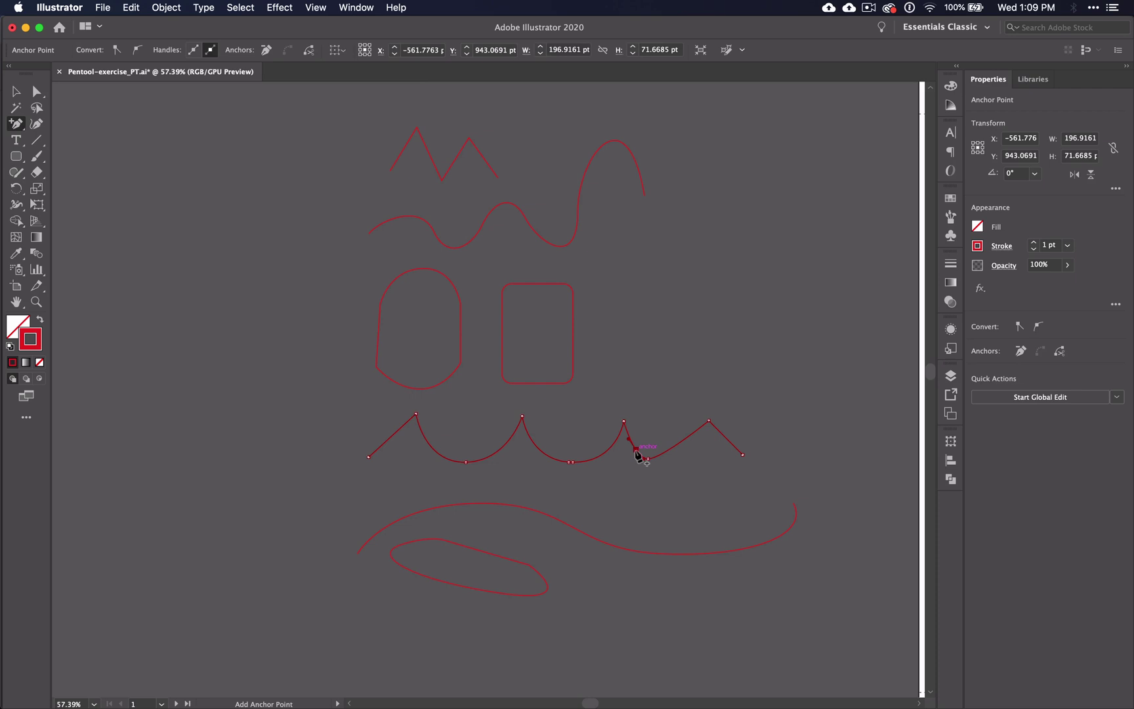
{"action": "left_click", "coordinate": [600, 457]}
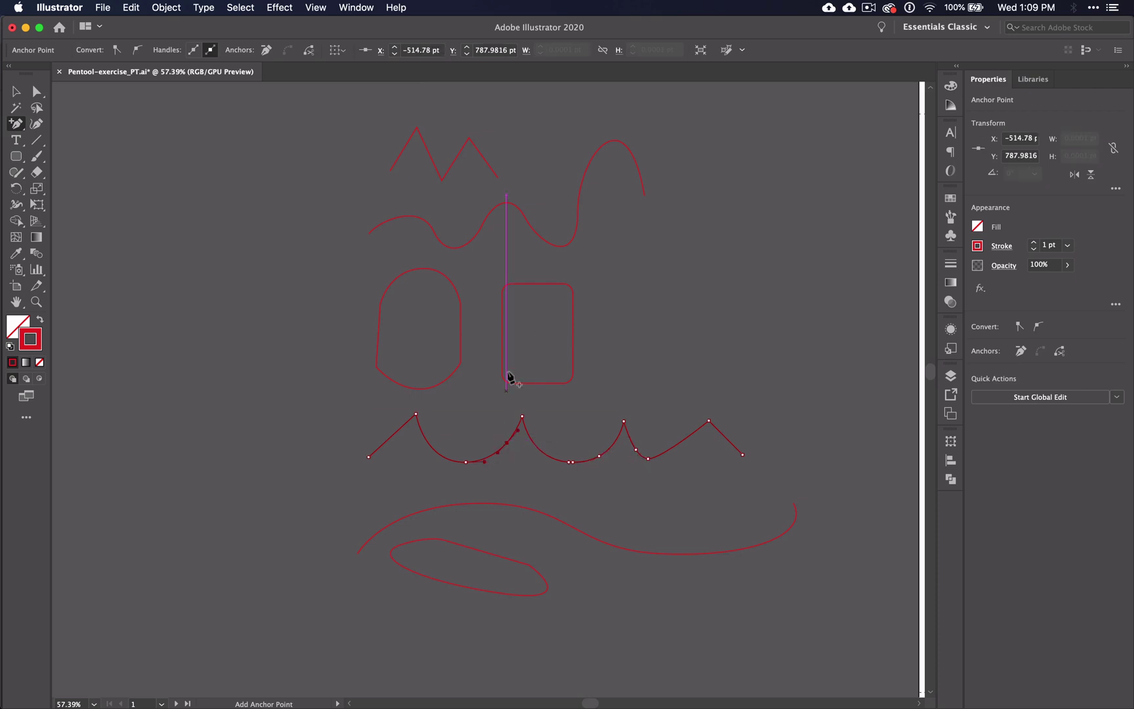
{"action": "left_click", "coordinate": [503, 336], "text": "super"}
{"action": "left_click", "coordinate": [502, 336]}
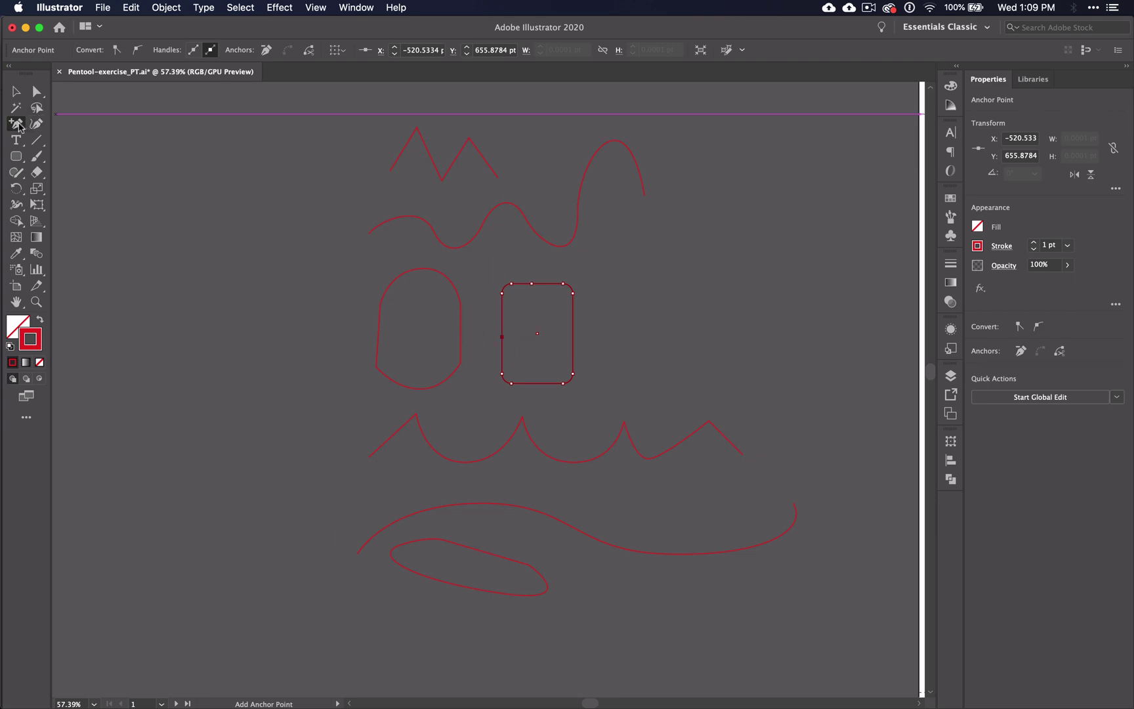
Delete the rectangle's upper-left and the rounded shape's upper-right anchors, dismissing the wave-path warning
{"action": "left_click_drag", "start_coordinate": [22, 127], "coordinate": [73, 164]}
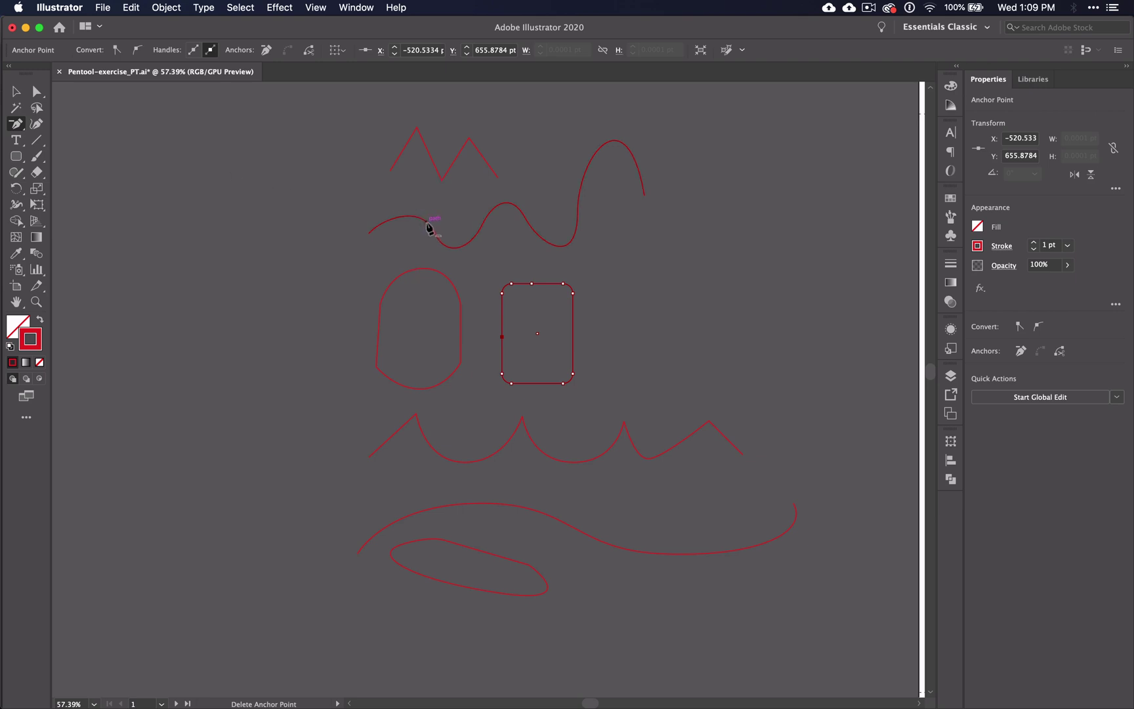
{"action": "left_click", "coordinate": [502, 293]}
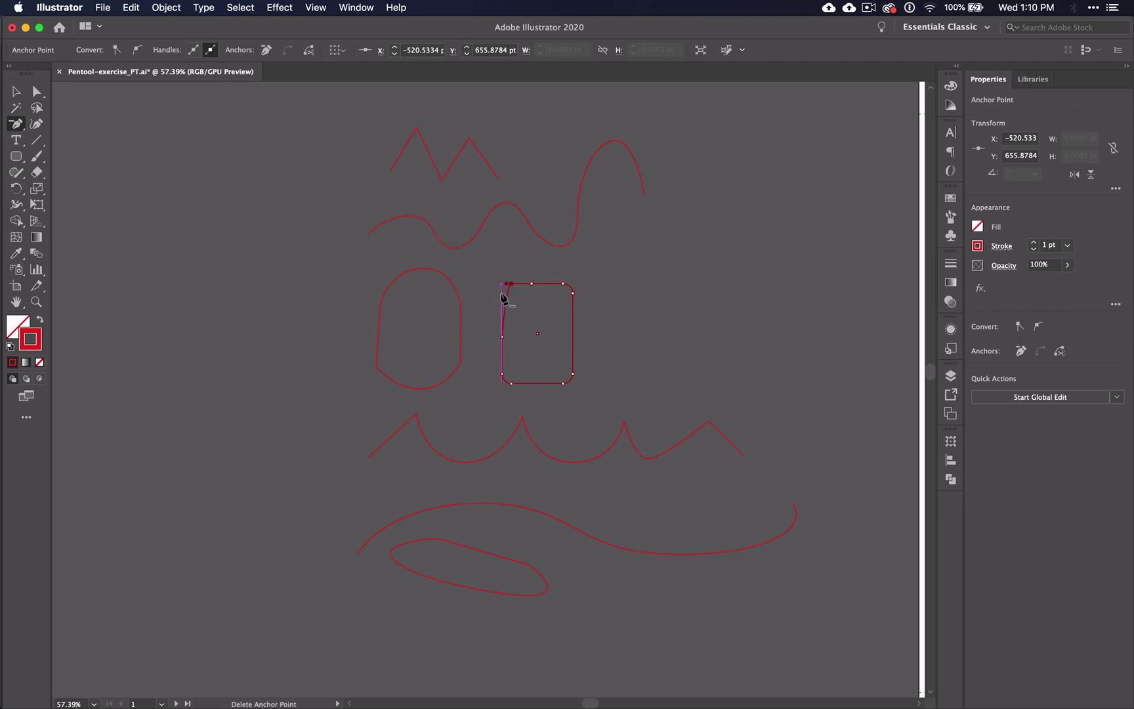
{"action": "left_click", "coordinate": [462, 308]}
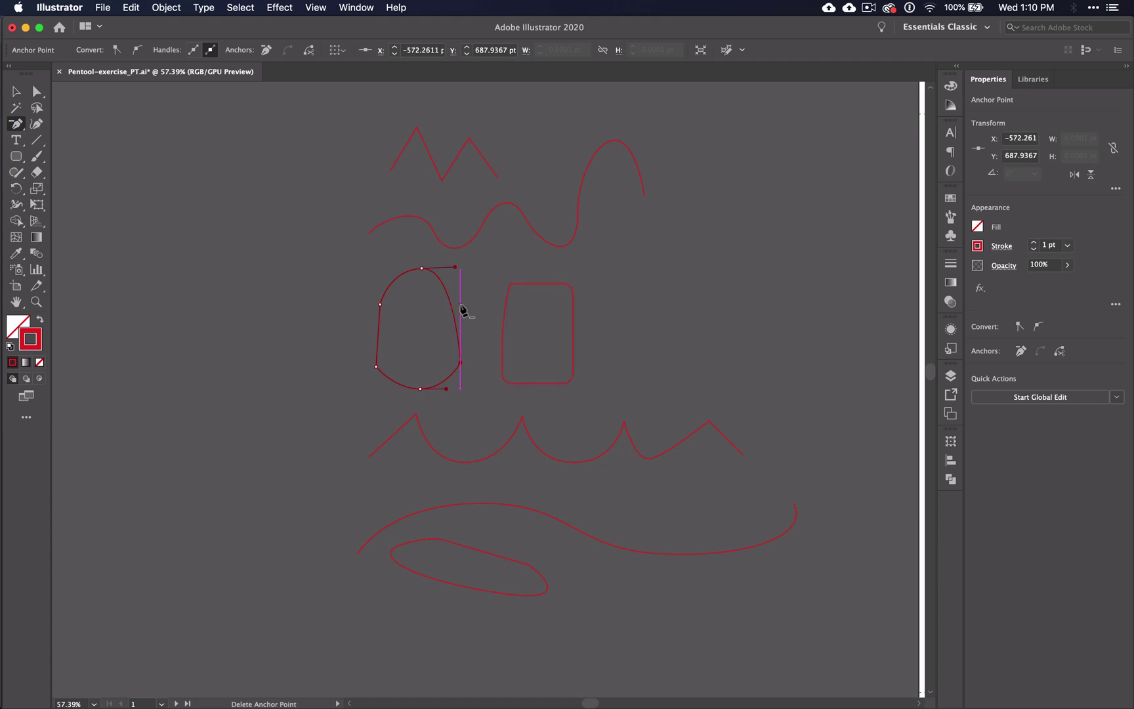
{"action": "left_click", "coordinate": [542, 242]}
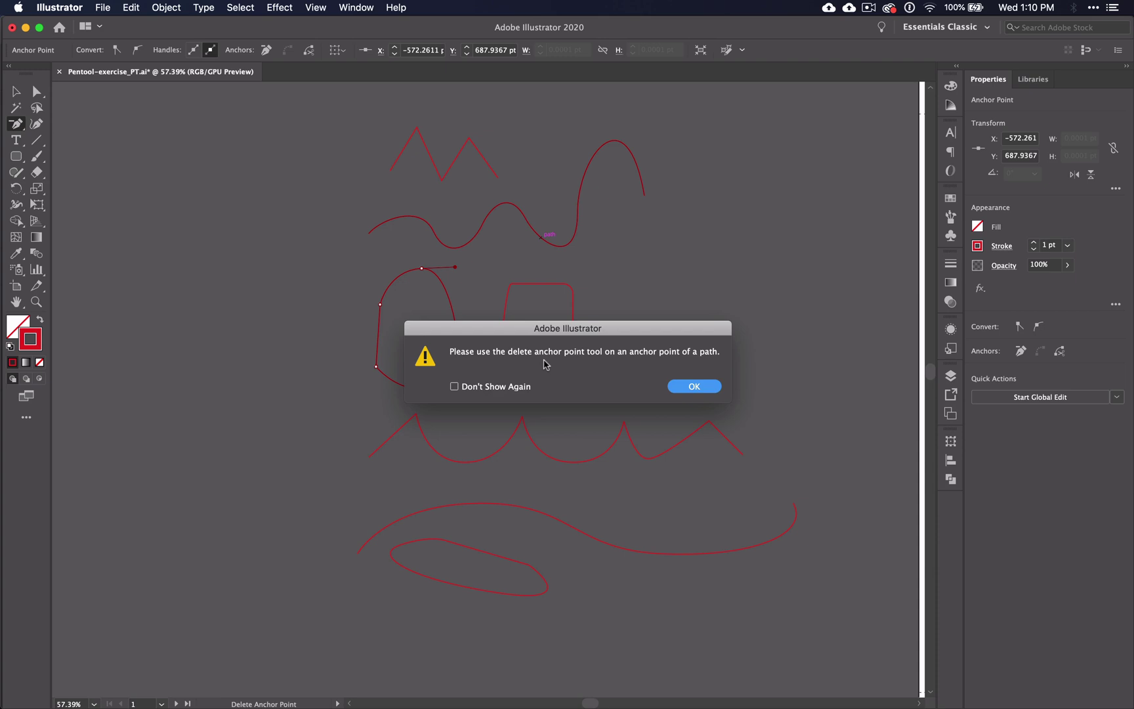
{"action": "left_click", "coordinate": [694, 386]}
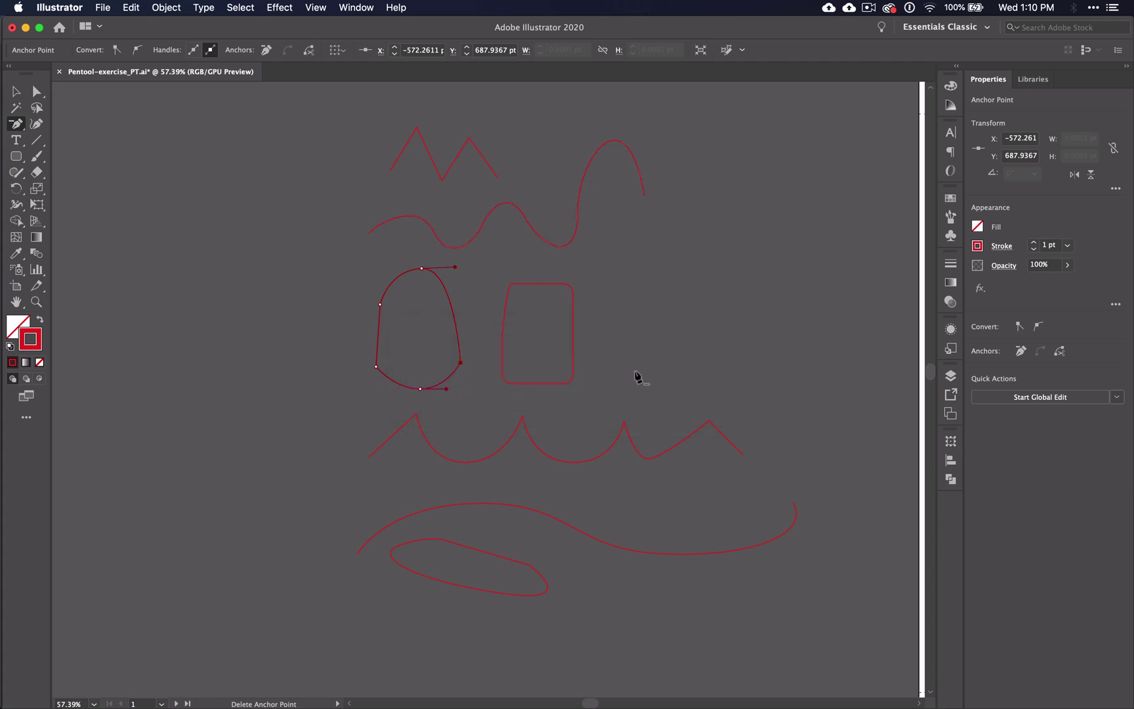
{"action": "scroll", "coordinate": [615, 441], "scroll_direction": "up", "scroll_amount": 3}
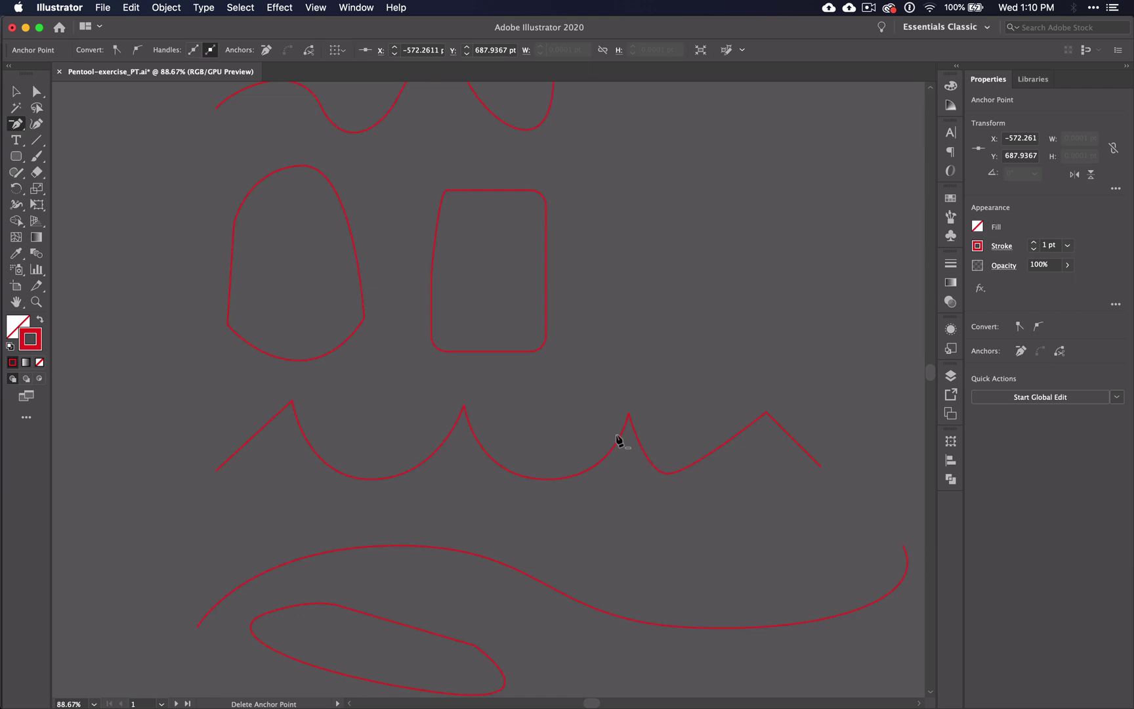
{"action": "scroll", "coordinate": [618, 441], "scroll_direction": "up", "scroll_amount": 5}
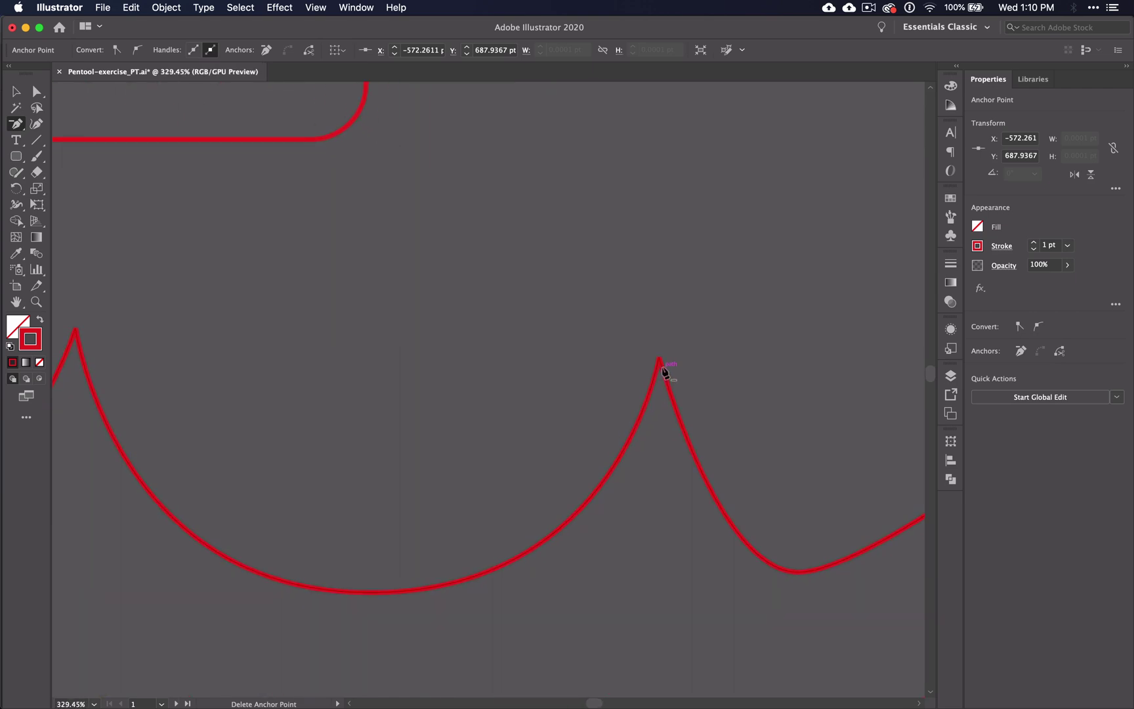
{"action": "left_click", "coordinate": [660, 359]}
{"action": "scroll", "coordinate": [659, 360], "scroll_direction": "down", "scroll_amount": 3}
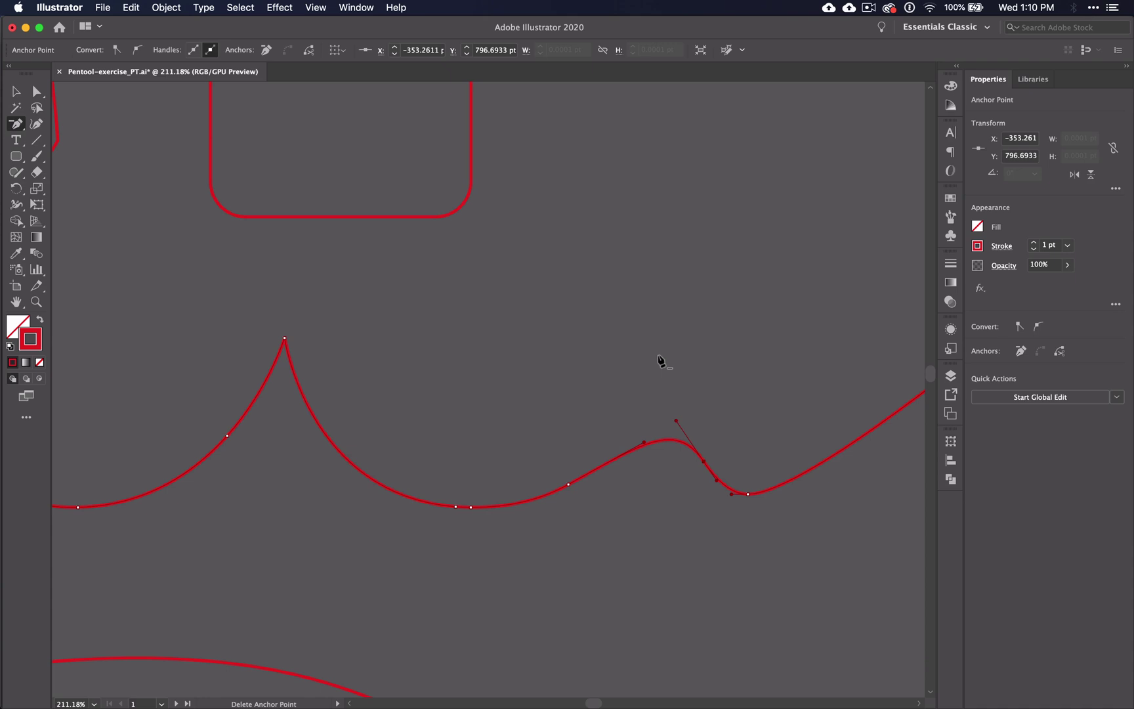
{"action": "left_click", "coordinate": [285, 339]}
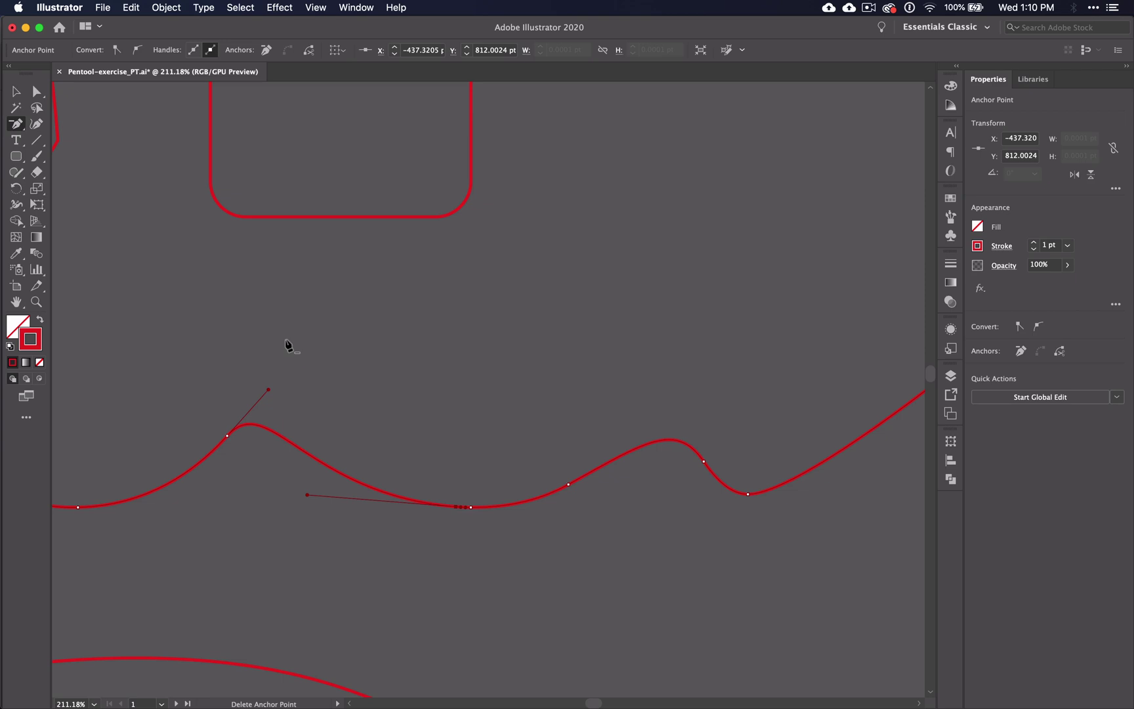
{"action": "key", "text": "super+z"}
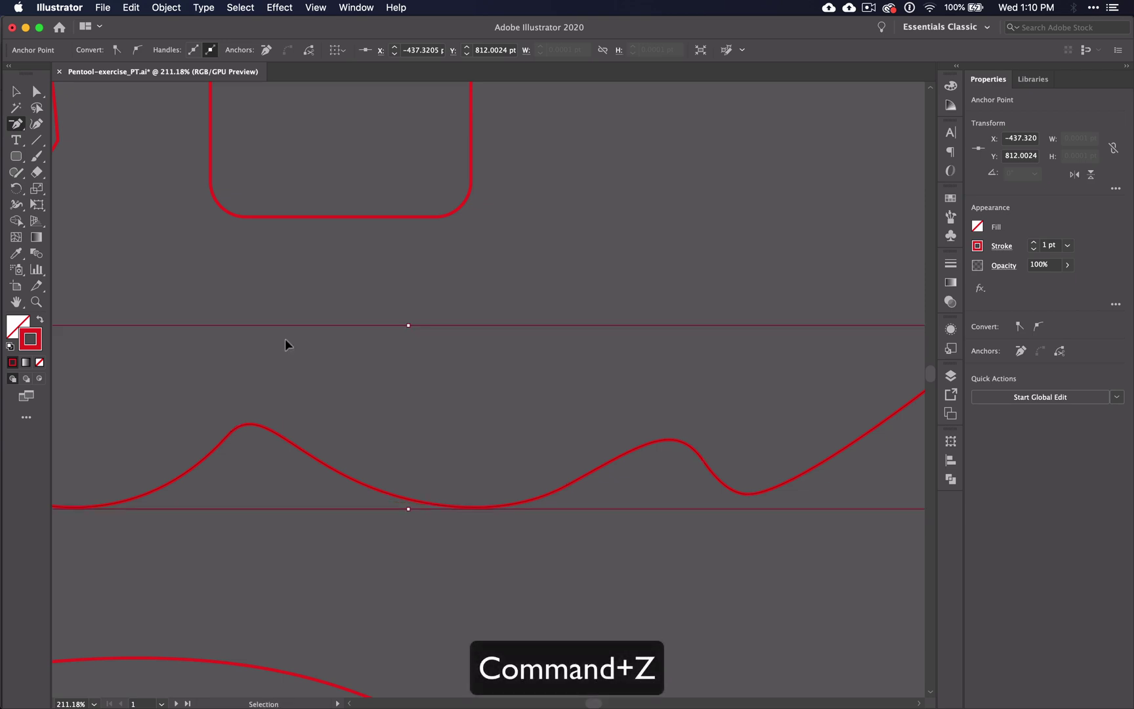
{"action": "key", "text": "super+z"}
{"action": "key", "text": "super+z"}
{"action": "key", "text": "super+z"}
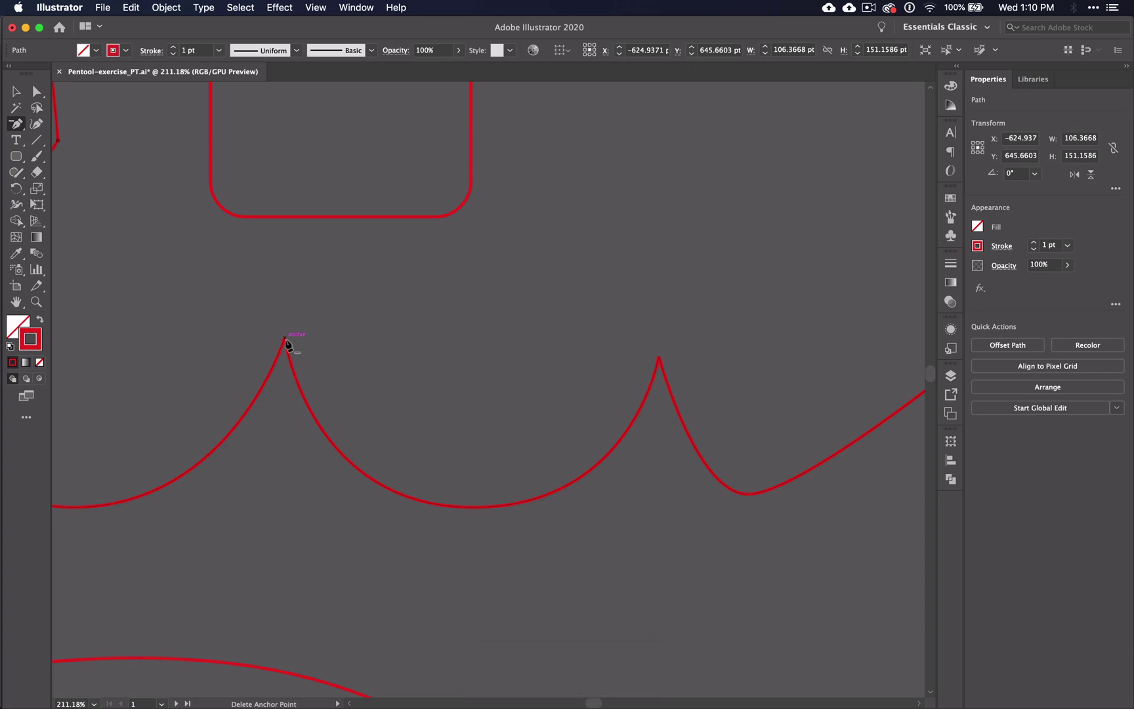
With the Anchor Point tool, drag both zigzag peaks into smooth curves
{"action": "scroll", "coordinate": [286, 343], "scroll_direction": "down", "scroll_amount": 5}
{"action": "scroll", "coordinate": [286, 342], "scroll_direction": "up", "scroll_amount": 10}
{"action": "scroll", "coordinate": [286, 342], "scroll_direction": "left", "scroll_amount": 6}
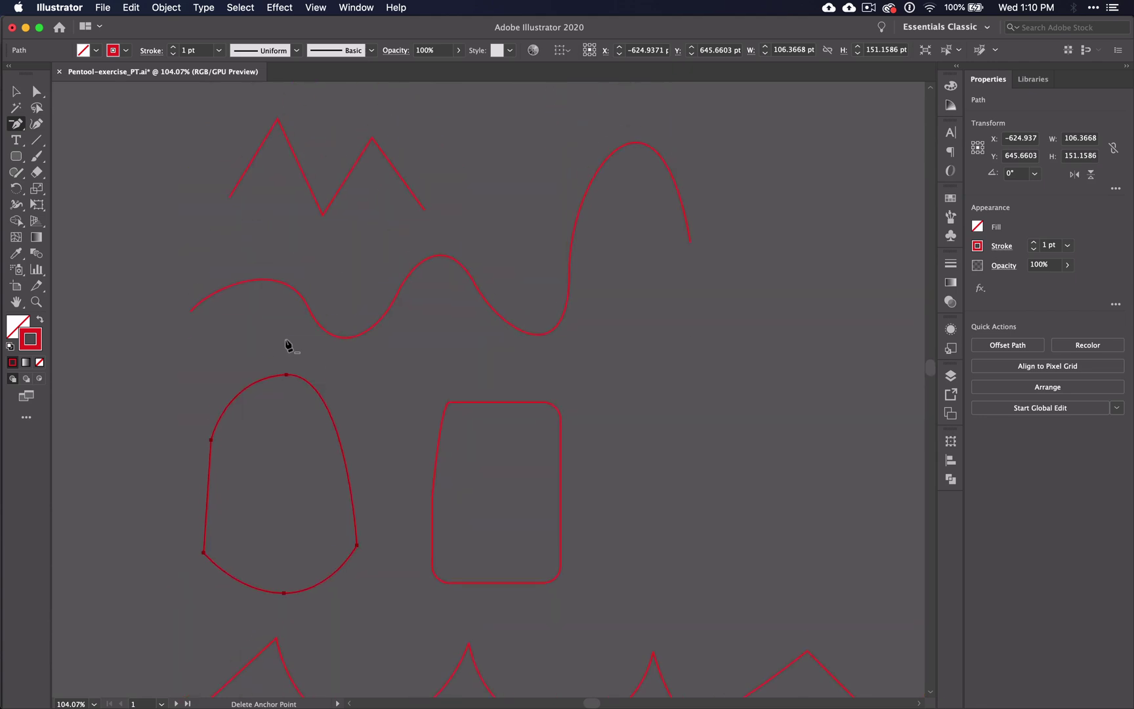
{"action": "scroll", "coordinate": [286, 342], "scroll_direction": "up", "scroll_amount": 2}
{"action": "scroll", "coordinate": [337, 245], "scroll_direction": "up", "scroll_amount": 5}
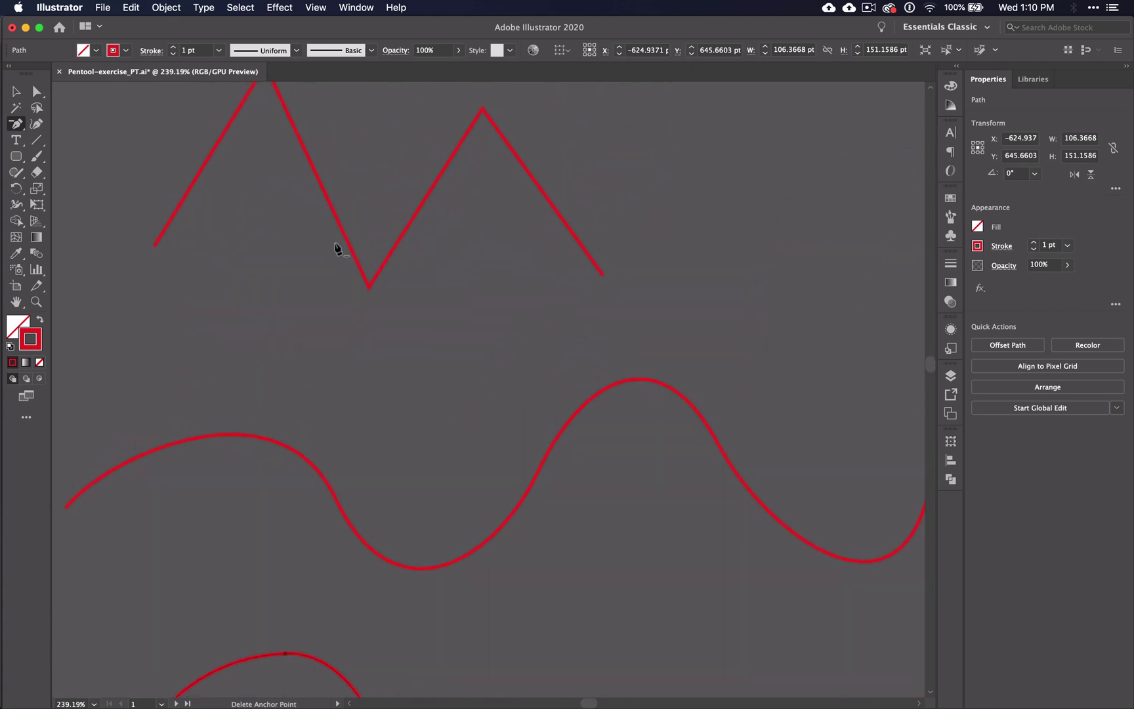
{"action": "scroll", "coordinate": [336, 248], "scroll_direction": "up", "scroll_amount": 3}
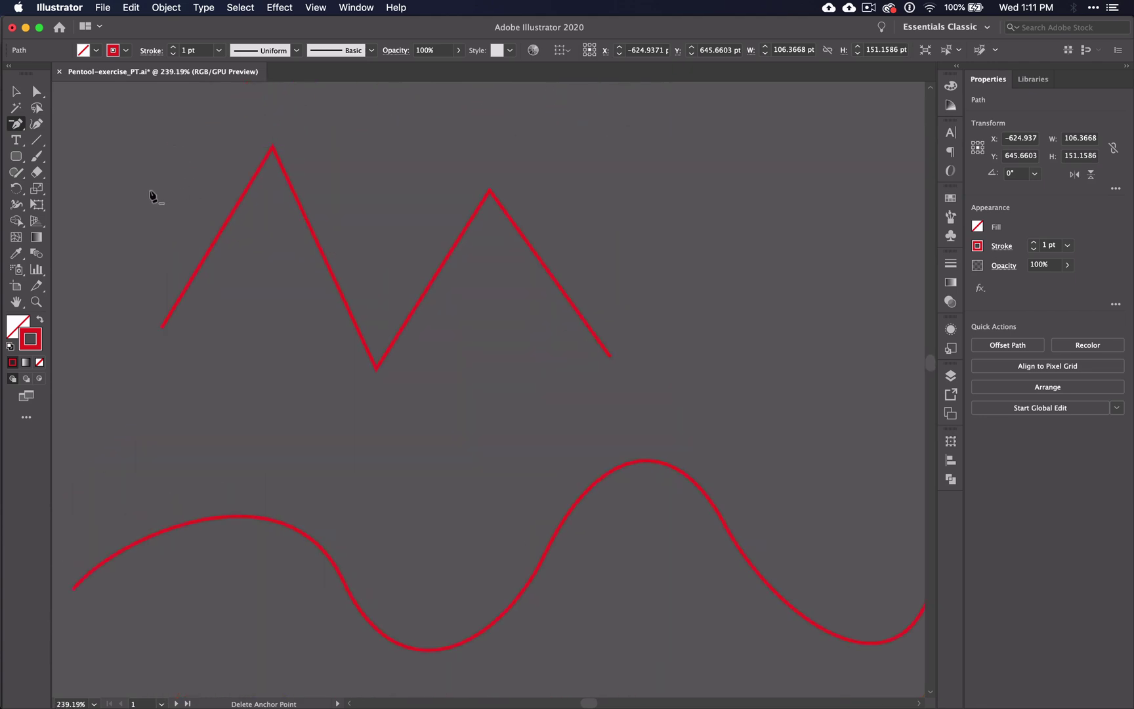
{"action": "left_click", "coordinate": [18, 124]}
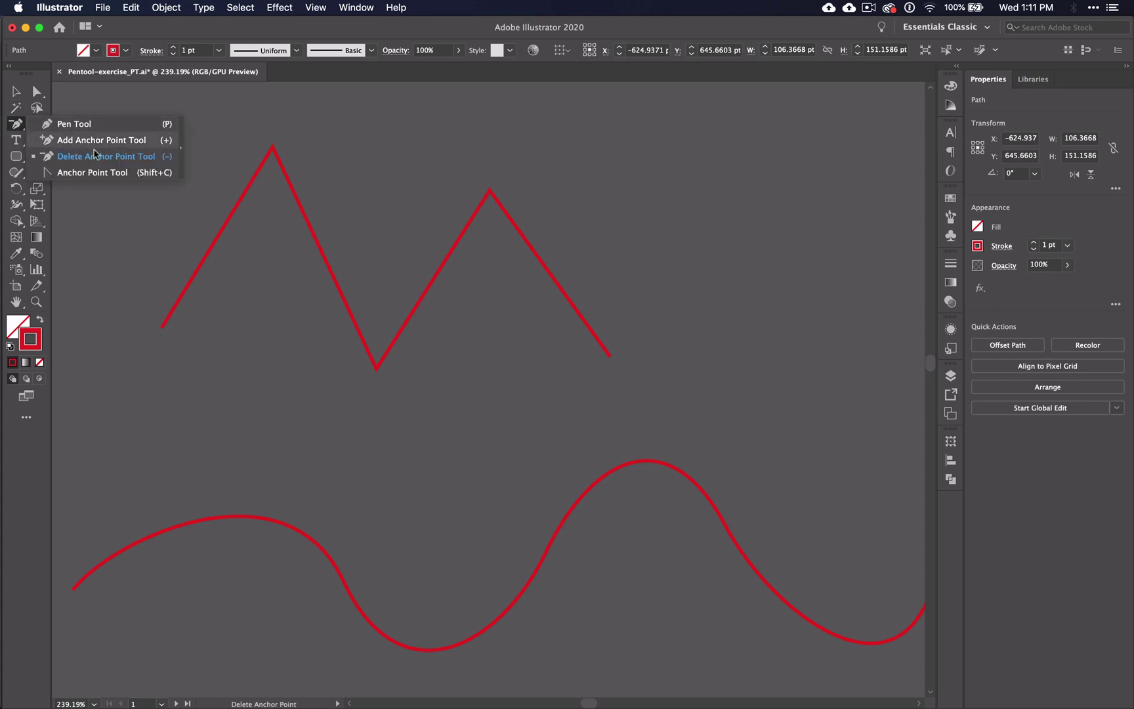
{"action": "left_click", "coordinate": [102, 172]}
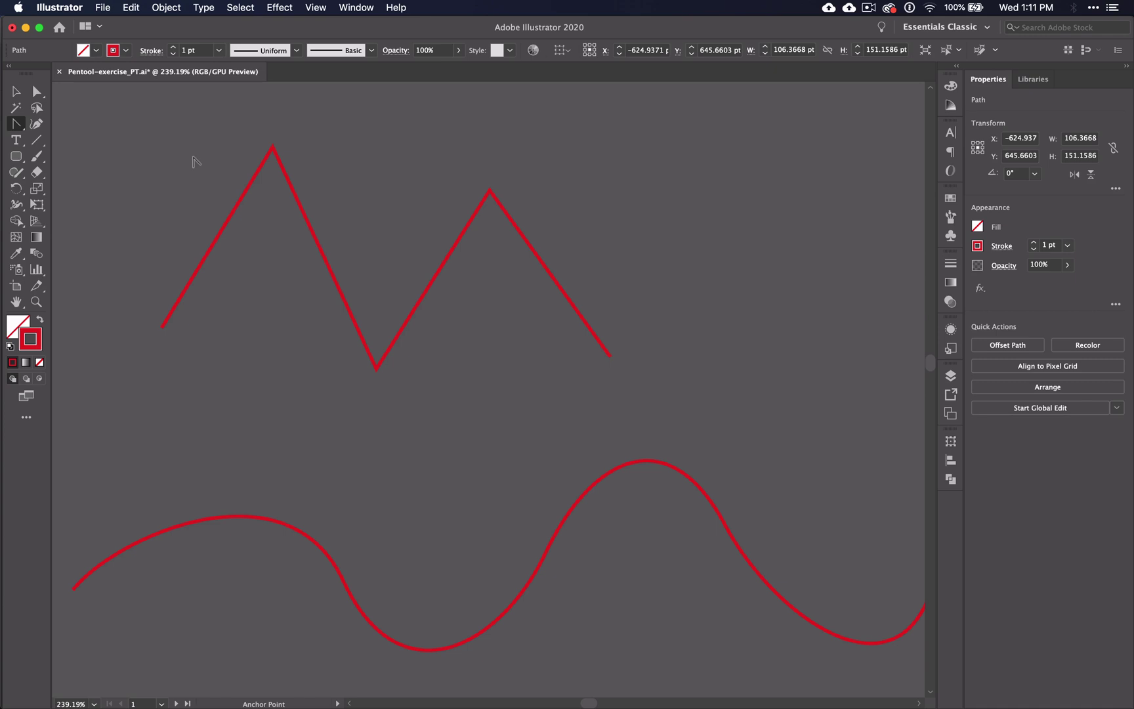
{"action": "left_click_drag", "start_coordinate": [272, 147], "coordinate": [349, 148]}
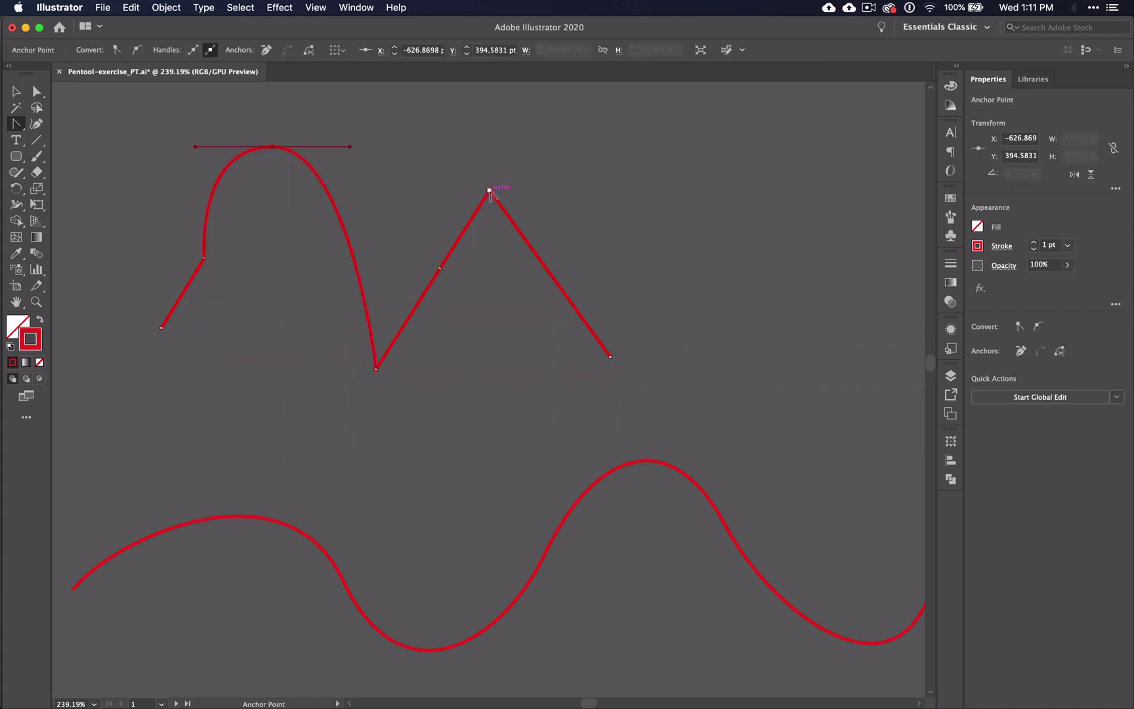
{"action": "left_click_drag", "start_coordinate": [489, 190], "coordinate": [552, 197]}
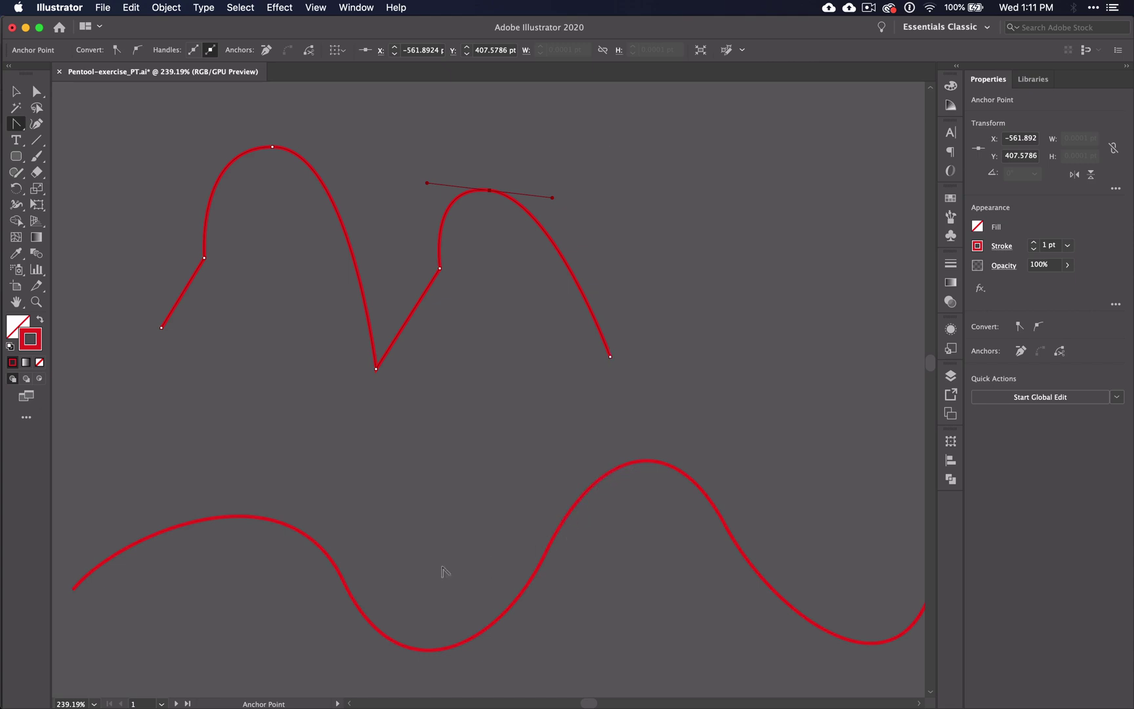
Flatten the wavy line's left hump and turn its next two points into sharp corners
{"action": "left_click_drag", "start_coordinate": [344, 577], "coordinate": [345, 584]}
{"action": "left_click", "coordinate": [546, 552]}
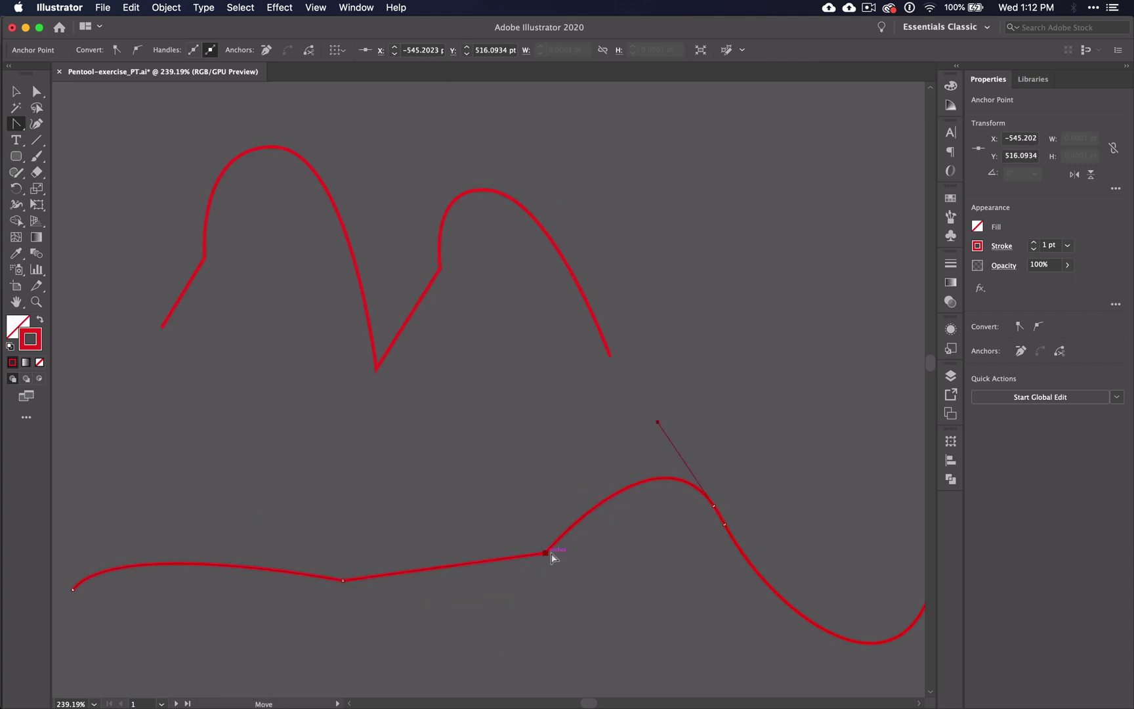
{"action": "left_click", "coordinate": [713, 506]}
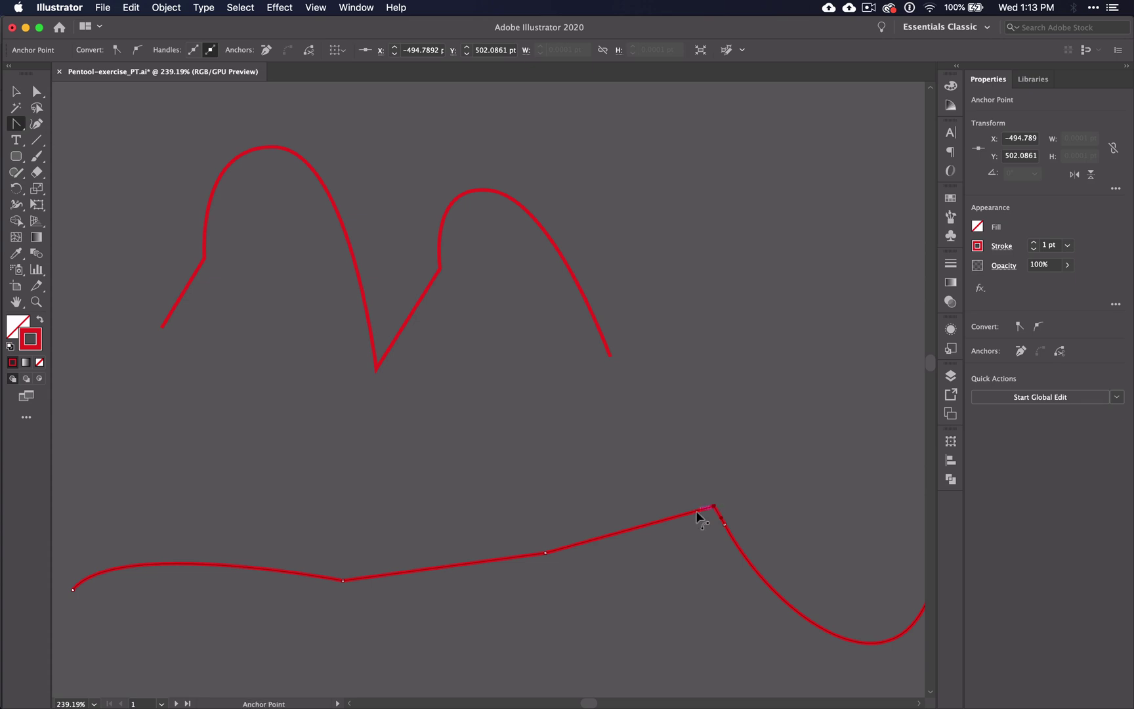
{"action": "key", "text": "p"}
Extend the path's end with two curved humps joined at corner points, then deselect it
{"action": "left_click_drag", "start_coordinate": [685, 282], "coordinate": [790, 250]}
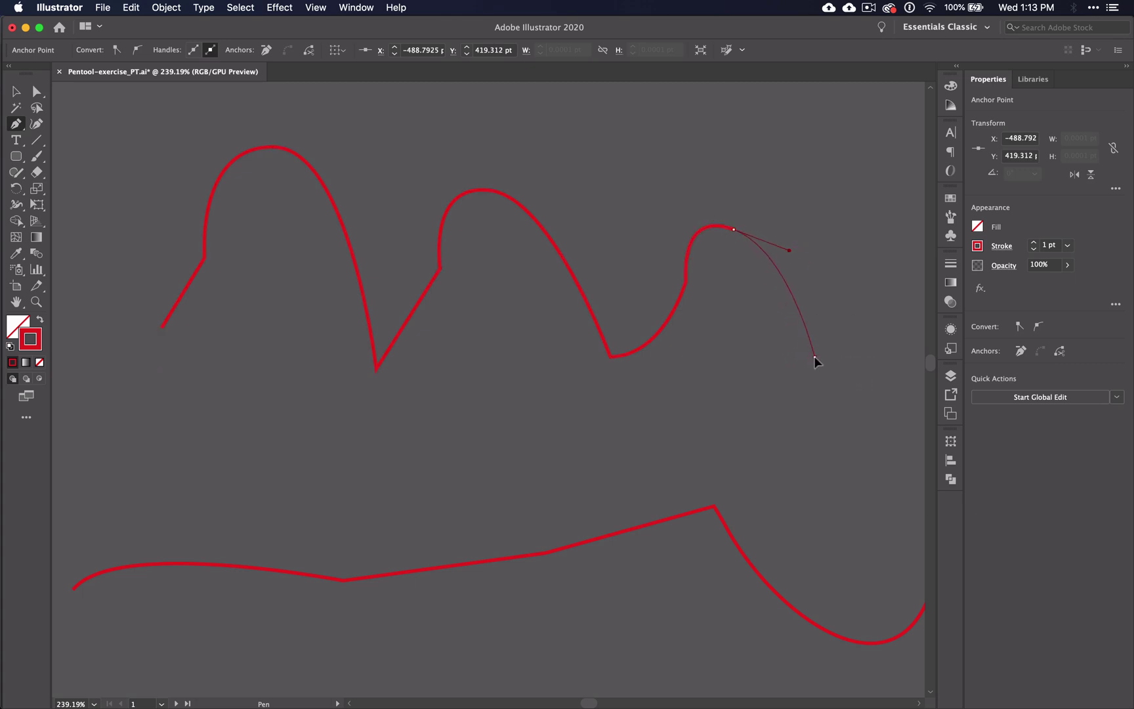
{"action": "left_click", "coordinate": [814, 358]}
{"action": "left_click_drag", "start_coordinate": [816, 358], "coordinate": [529, 185]}
{"action": "scroll", "coordinate": [656, 302], "scroll_direction": "right", "scroll_amount": 10}
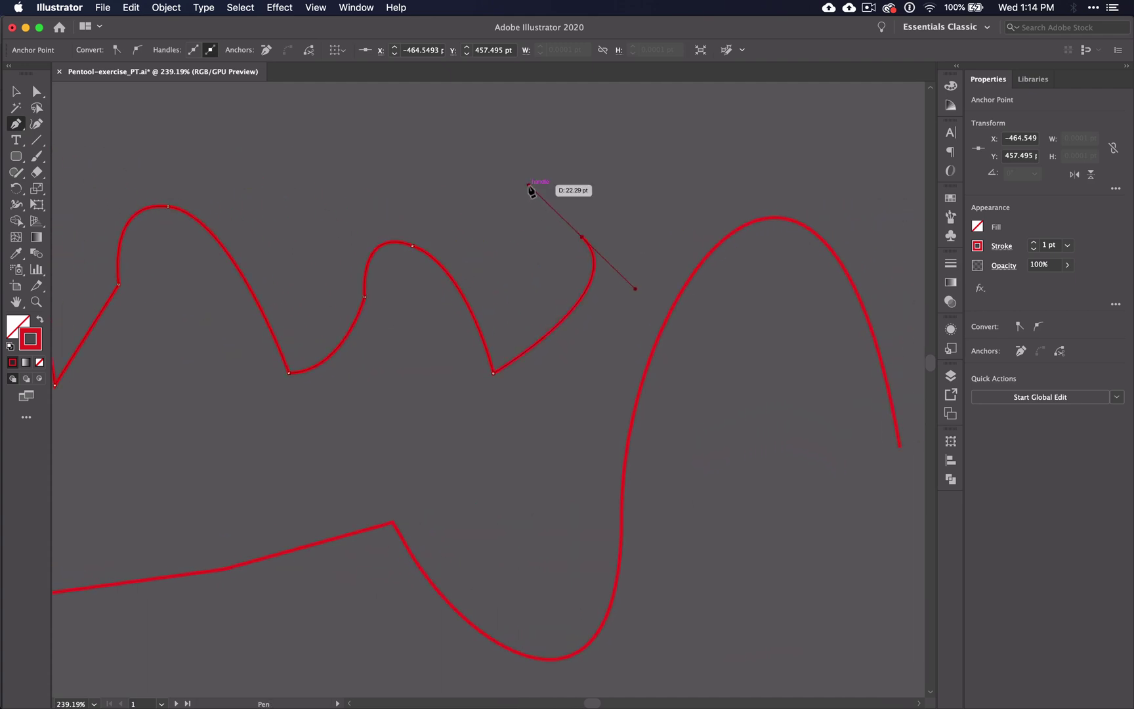
{"action": "left_click", "coordinate": [583, 238]}
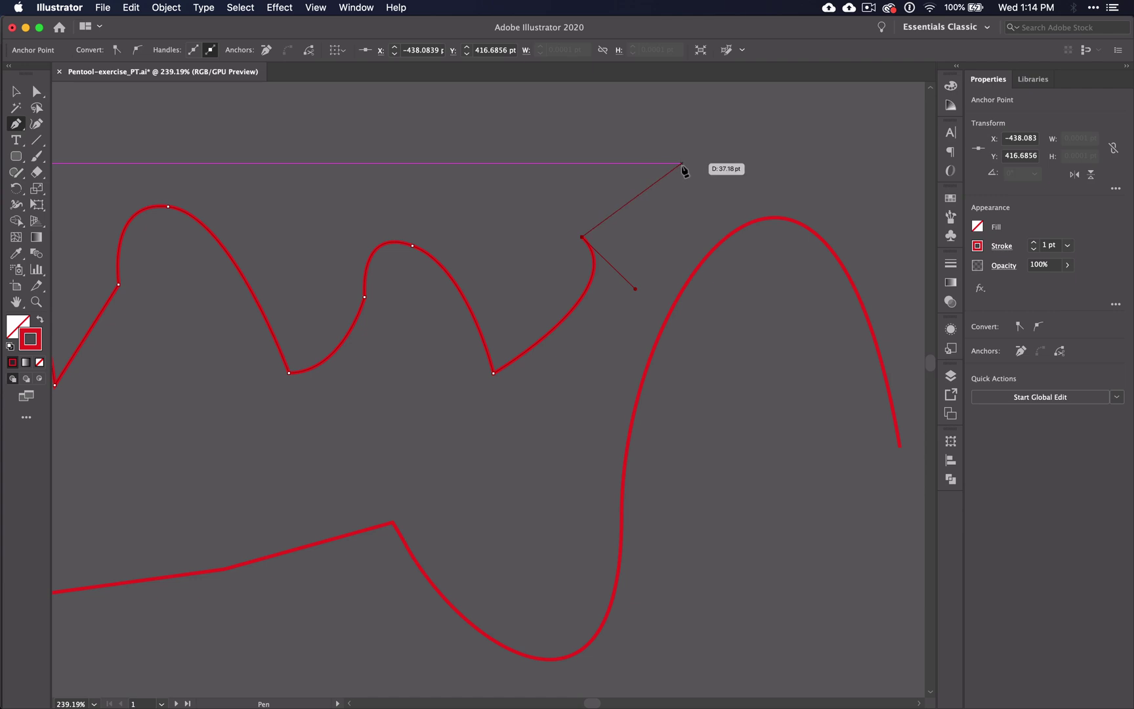
{"action": "left_click_drag", "start_coordinate": [683, 163], "coordinate": [813, 162]}
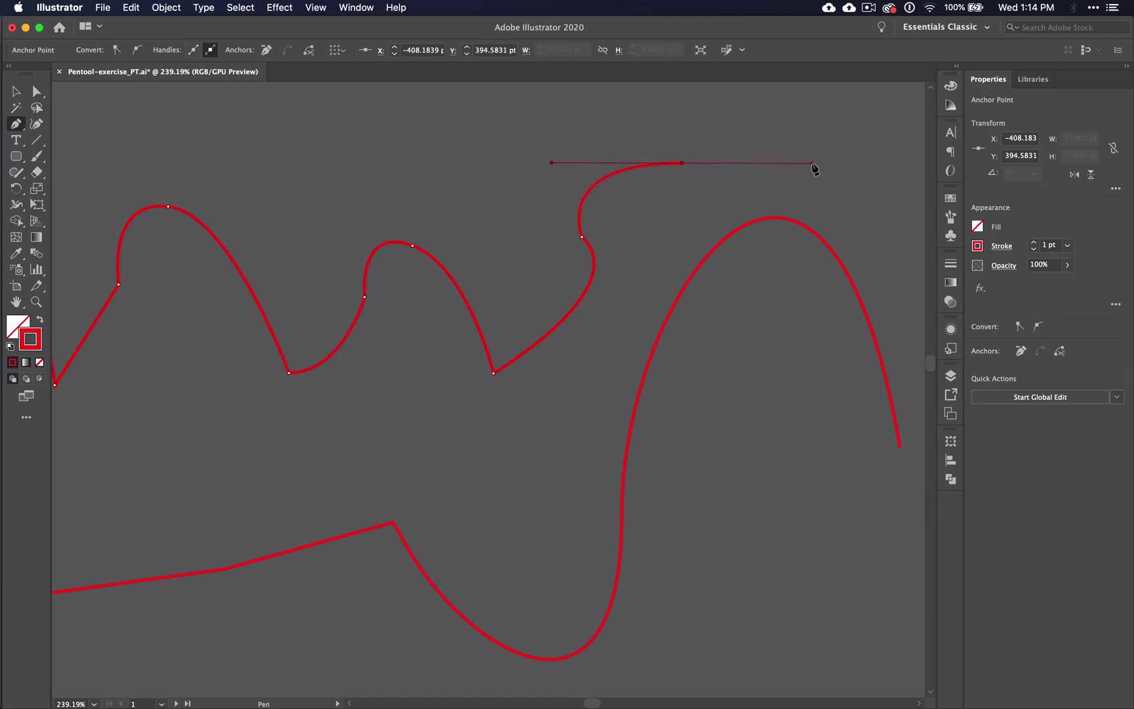
{"action": "left_click", "coordinate": [864, 211]}
{"action": "left_click", "coordinate": [888, 194], "text": "super"}
{"action": "scroll", "coordinate": [820, 249], "scroll_direction": "down", "scroll_amount": 10}
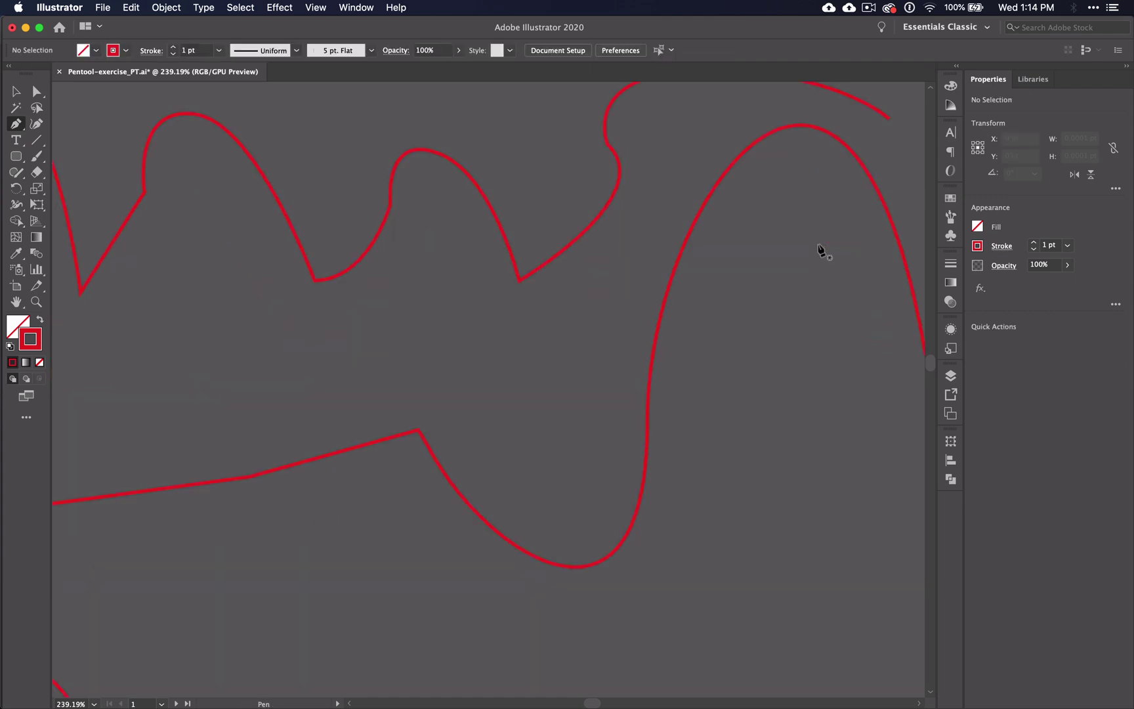
{"action": "scroll", "coordinate": [820, 249], "scroll_direction": "down", "scroll_amount": 5}
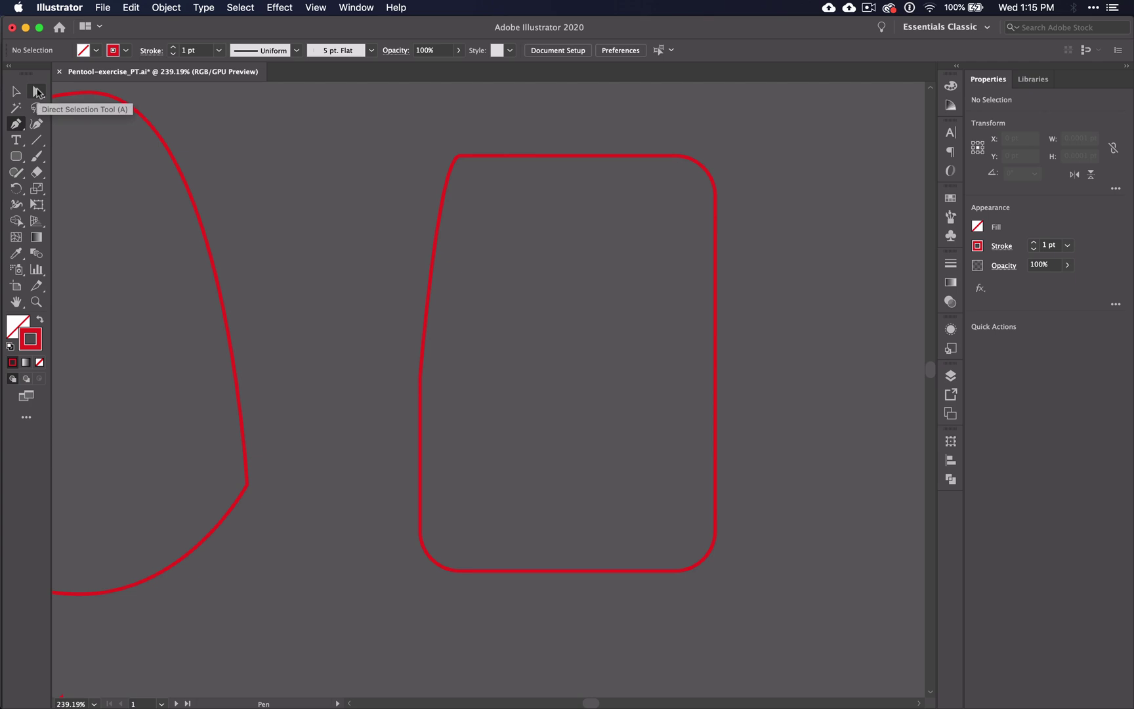
Drag the rectangle's top corners up and outward and pull the top middle point down into a V
{"action": "left_click", "coordinate": [38, 92]}
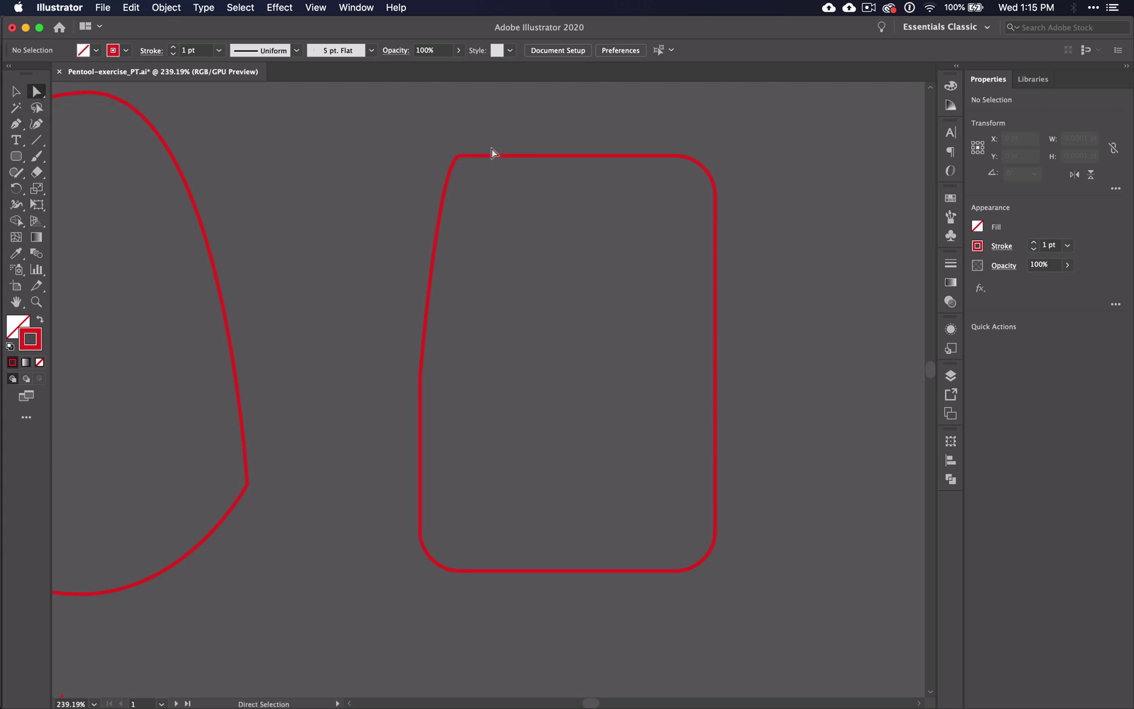
{"action": "left_click_drag", "start_coordinate": [458, 158], "coordinate": [503, 220]}
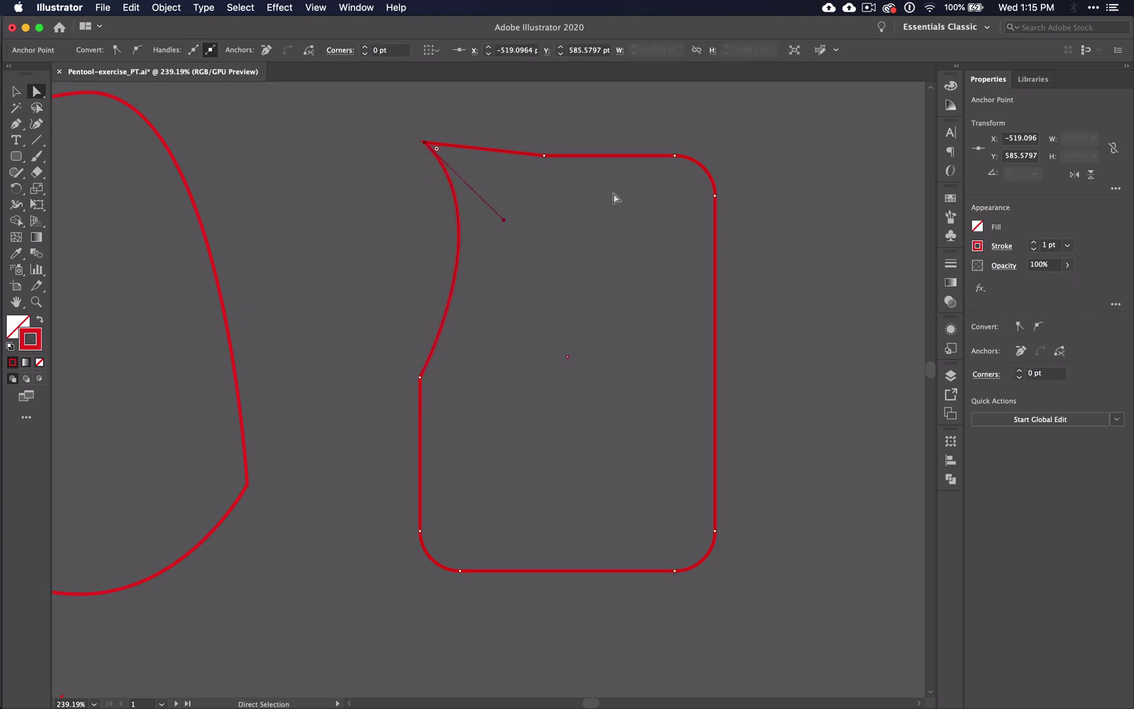
{"action": "mouse_move", "coordinate": [675, 156]}
{"action": "left_mouse_down"}
{"action": "mouse_move", "coordinate": [762, 124]}
{"action": "mouse_move", "coordinate": [747, 122]}
{"action": "mouse_move", "coordinate": [730, 179]}
{"action": "mouse_move", "coordinate": [686, 173]}
{"action": "left_mouse_up"}
{"action": "left_click_drag", "start_coordinate": [425, 142], "coordinate": [396, 107]}
{"action": "left_click_drag", "start_coordinate": [716, 196], "coordinate": [709, 384]}
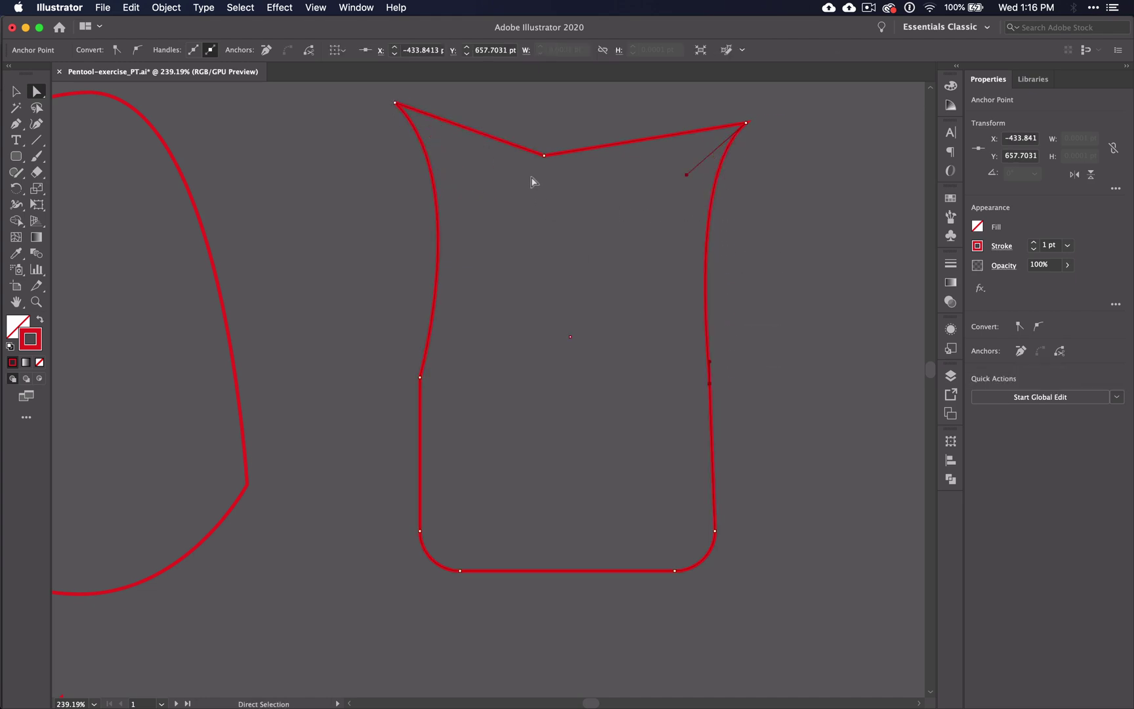
{"action": "left_click_drag", "start_coordinate": [544, 156], "coordinate": [580, 178]}
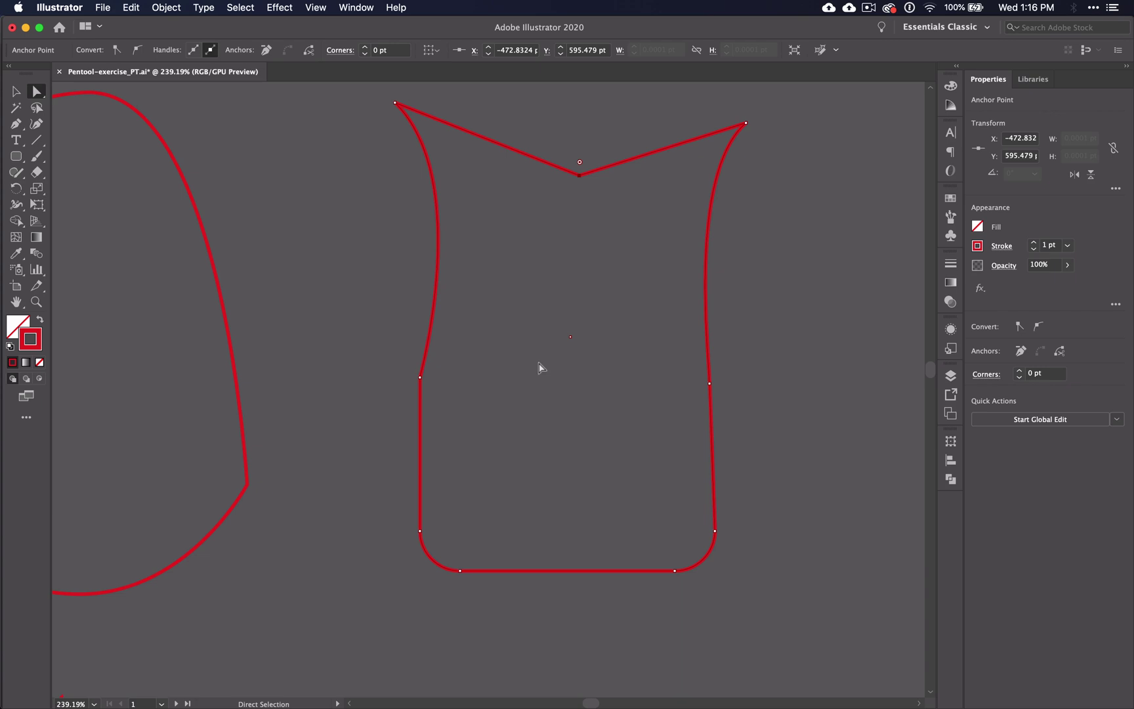
Reshape the side curves by moving the side anchors and pulling their direction handles
{"action": "key", "text": "shift"}
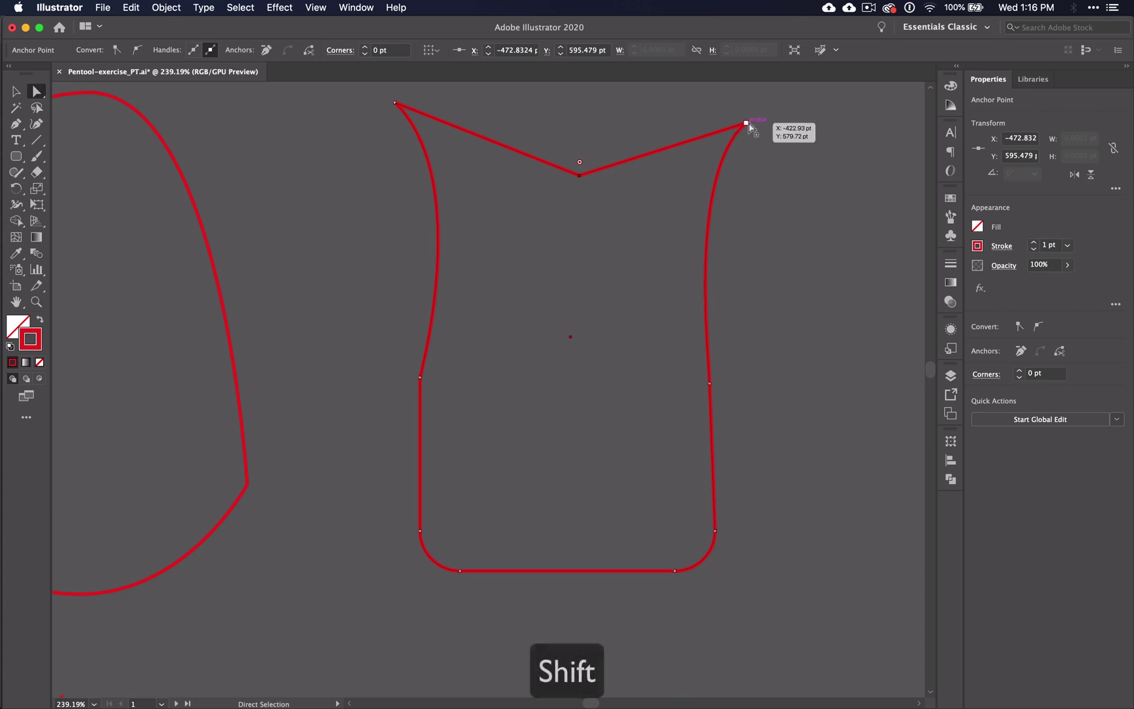
{"action": "left_click", "coordinate": [710, 384]}
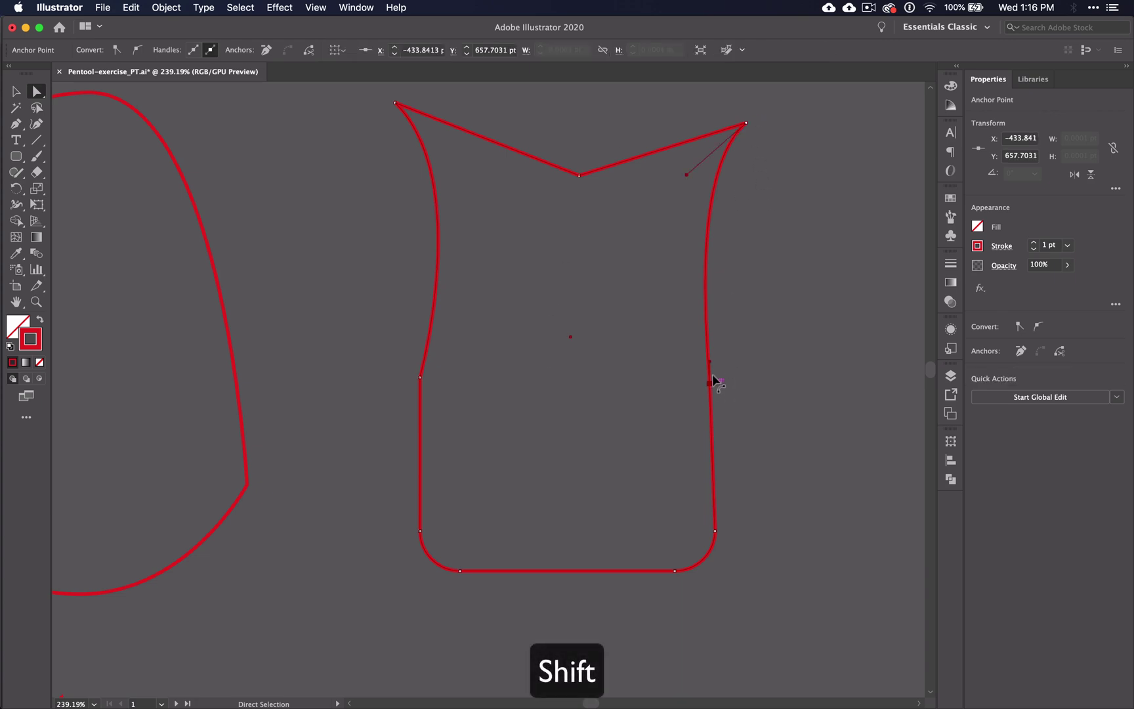
{"action": "left_click_drag", "start_coordinate": [710, 363], "coordinate": [624, 378]}
{"action": "mouse_move", "coordinate": [422, 380]}
{"action": "left_mouse_down"}
{"action": "mouse_move", "coordinate": [424, 342]}
{"action": "mouse_move", "coordinate": [420, 380]}
{"action": "mouse_move", "coordinate": [490, 336]}
{"action": "mouse_move", "coordinate": [529, 441]}
{"action": "mouse_move", "coordinate": [516, 396]}
{"action": "mouse_move", "coordinate": [584, 471]}
{"action": "mouse_move", "coordinate": [568, 539]}
{"action": "mouse_move", "coordinate": [491, 396]}
{"action": "mouse_move", "coordinate": [420, 386]}
{"action": "left_mouse_up"}
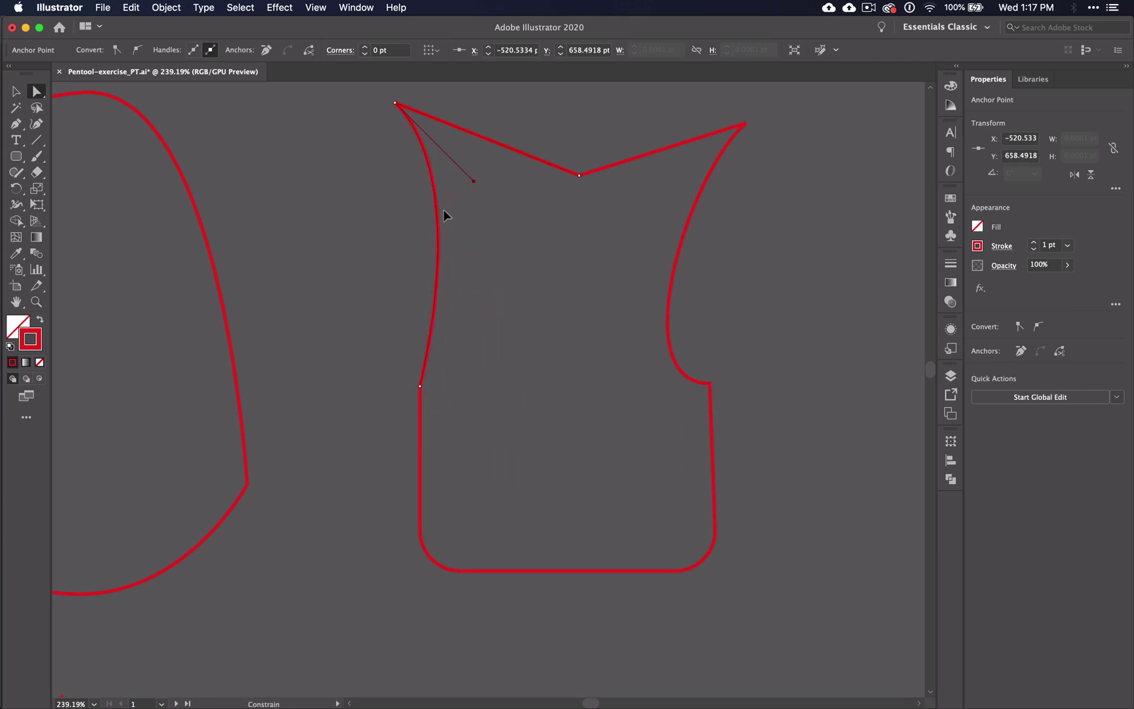
{"action": "left_click_drag", "start_coordinate": [474, 180], "coordinate": [494, 198]}
{"action": "left_click", "coordinate": [746, 123]}
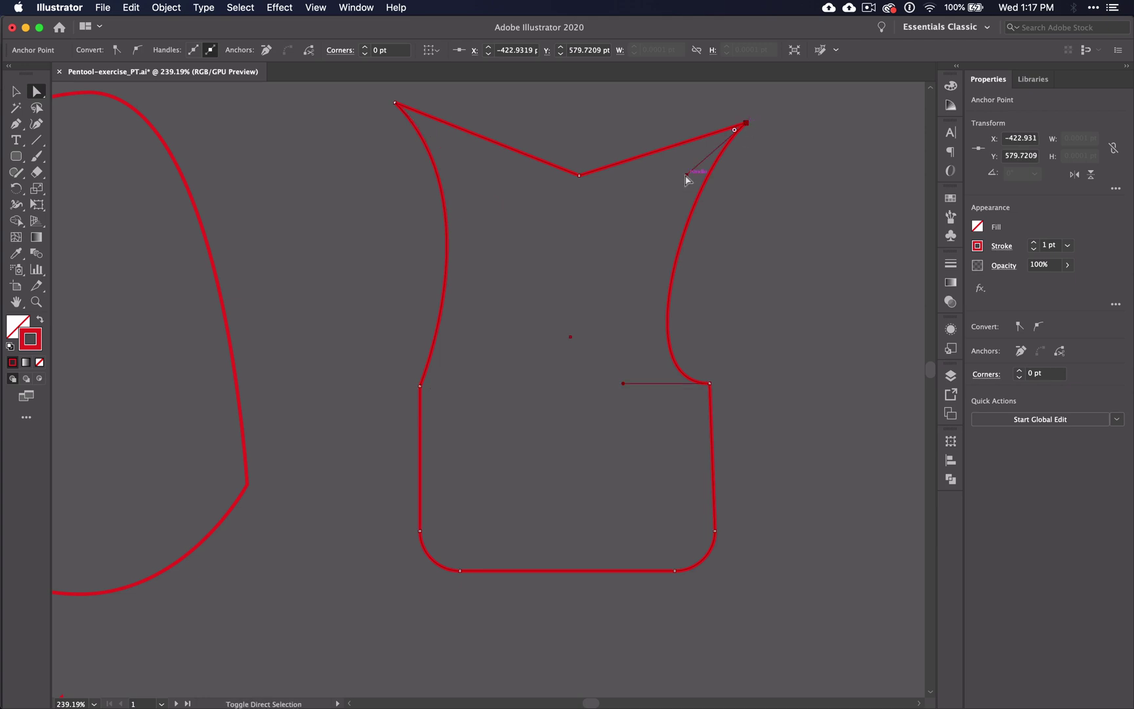
{"action": "left_click_drag", "start_coordinate": [686, 176], "coordinate": [634, 234]}
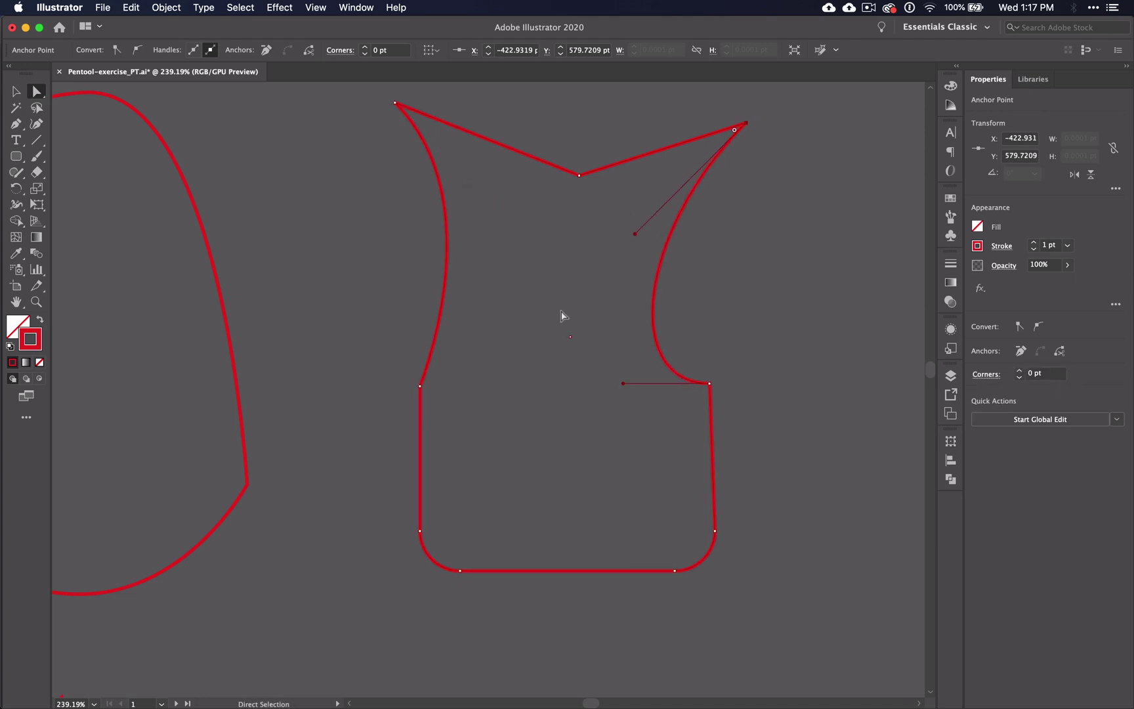
Start the Pen path at point 1, curving through point 2 to a corner at point 3
{"action": "scroll", "coordinate": [561, 316], "scroll_direction": "down", "scroll_amount": 5}
{"action": "scroll", "coordinate": [561, 316], "scroll_direction": "right", "scroll_amount": 10}
{"action": "scroll", "coordinate": [561, 316], "scroll_direction": "down", "scroll_amount": 4}
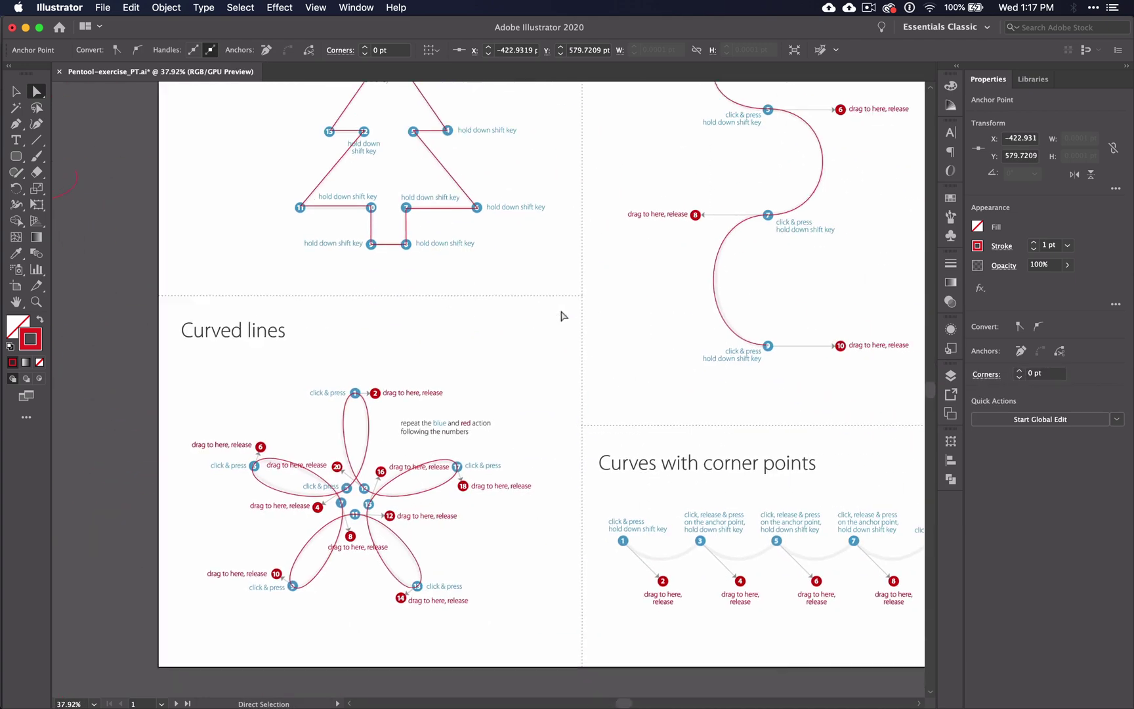
{"action": "scroll", "coordinate": [561, 316], "scroll_direction": "right", "scroll_amount": 6}
{"action": "scroll", "coordinate": [561, 316], "scroll_direction": "down", "scroll_amount": 2}
{"action": "scroll", "coordinate": [579, 518], "scroll_direction": "up", "scroll_amount": 5}
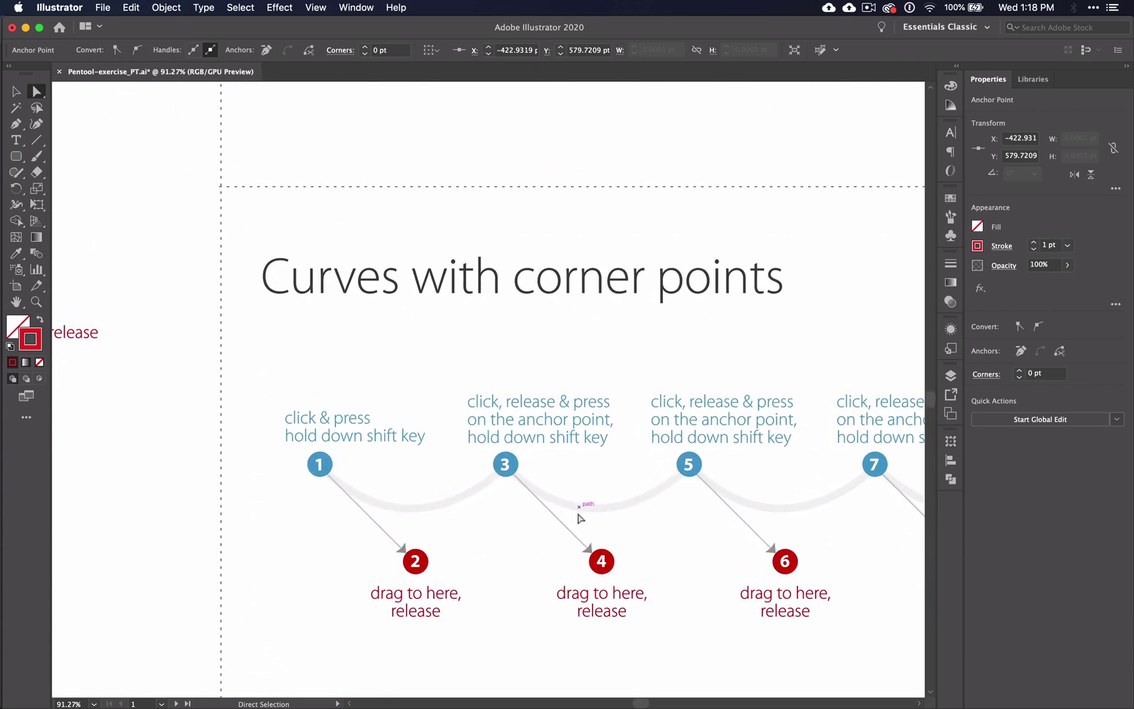
{"action": "scroll", "coordinate": [580, 518], "scroll_direction": "down", "scroll_amount": 3}
{"action": "scroll", "coordinate": [580, 518], "scroll_direction": "right", "scroll_amount": 1}
{"action": "key", "text": "p"}
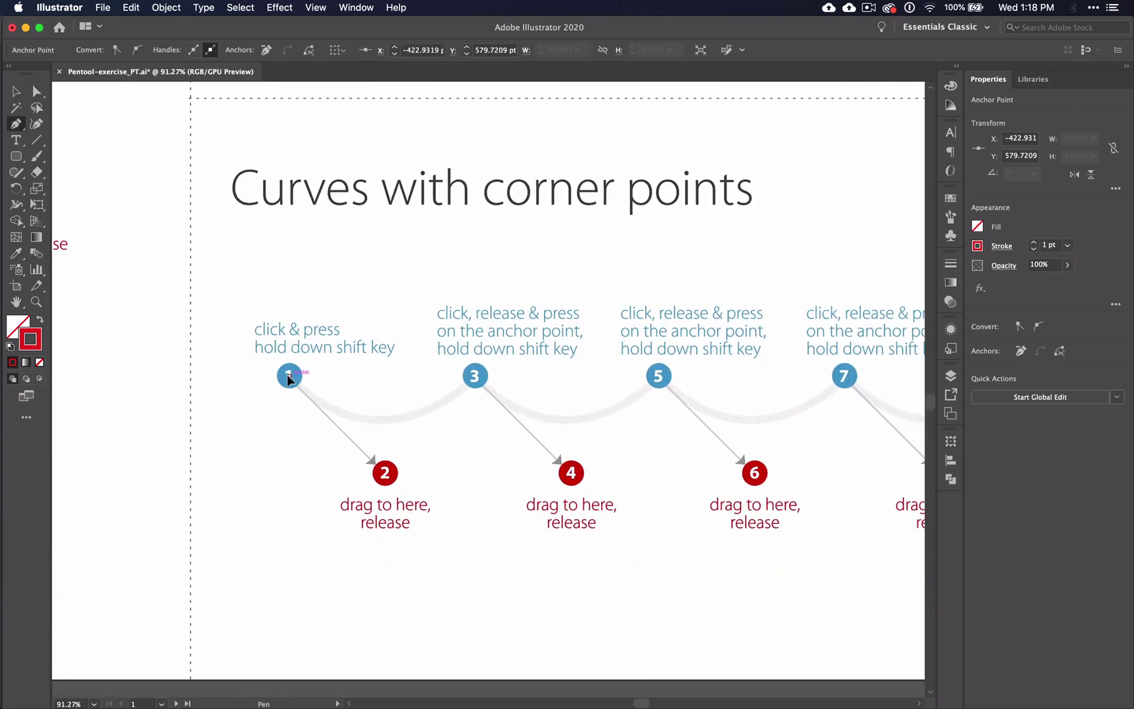
{"action": "left_click_drag", "start_coordinate": [289, 379], "coordinate": [387, 477]}
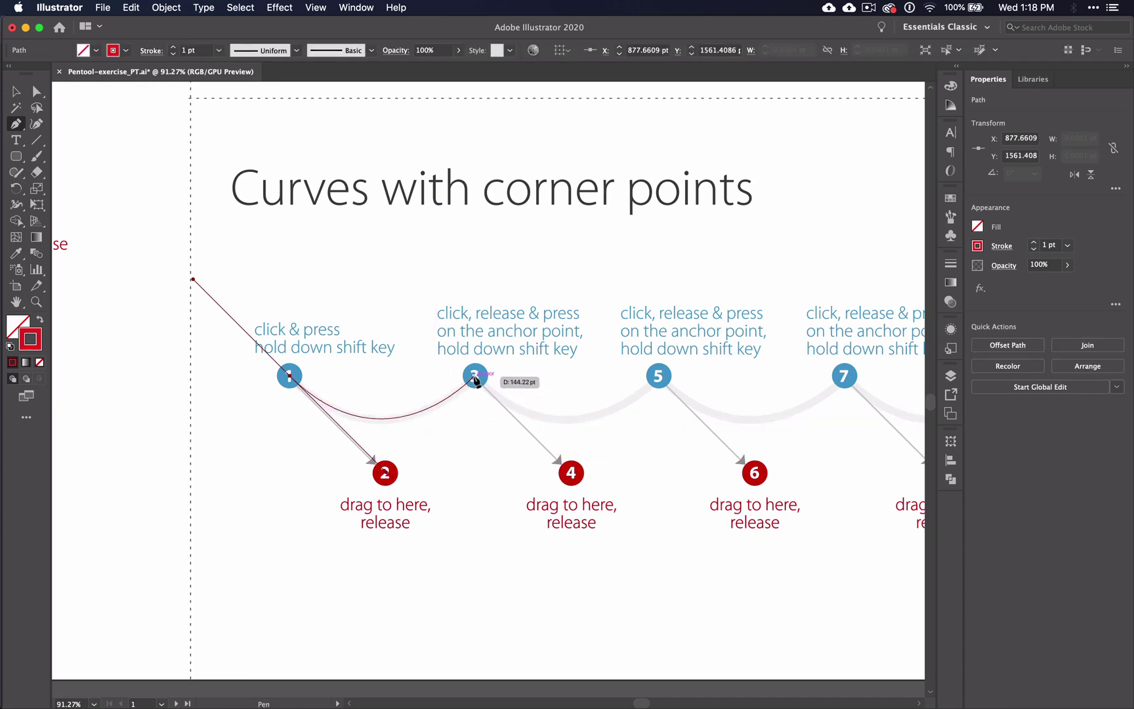
{"action": "left_click", "coordinate": [476, 378]}
{"action": "left_click_drag", "start_coordinate": [475, 378], "coordinate": [476, 380]}
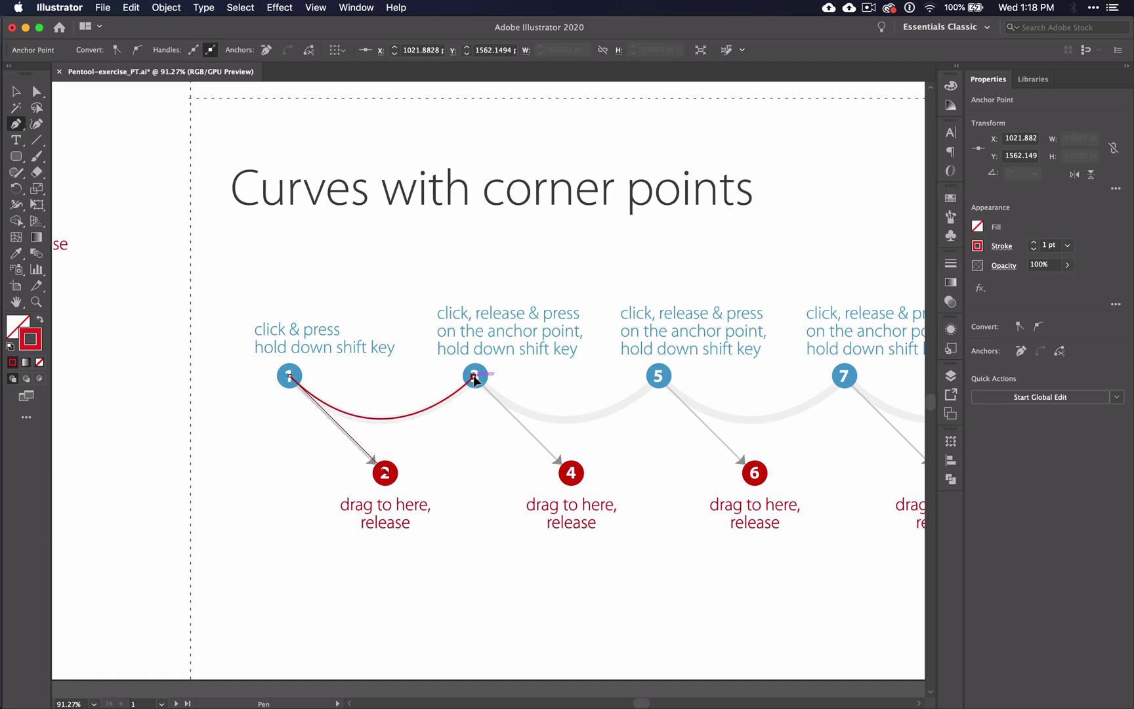
{"action": "left_click_drag", "start_coordinate": [533, 439], "coordinate": [572, 474]}
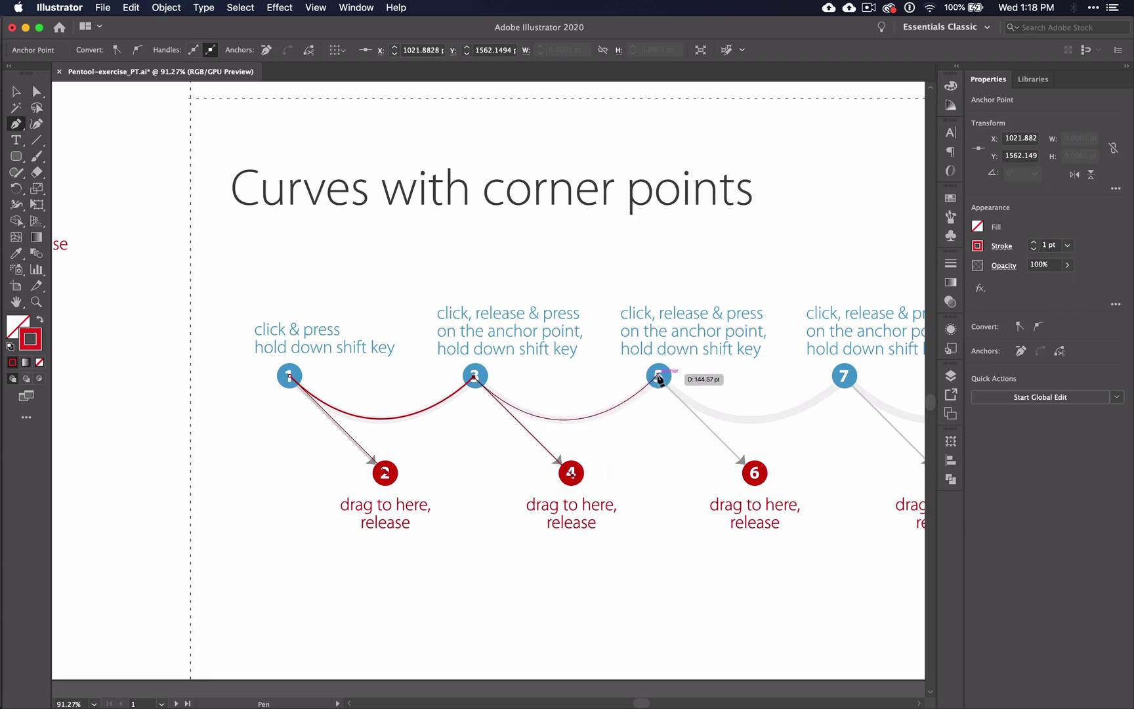
Continue the scallops through points 5 and 7, end at point 9, and deselect the path
{"action": "left_click", "coordinate": [660, 377]}
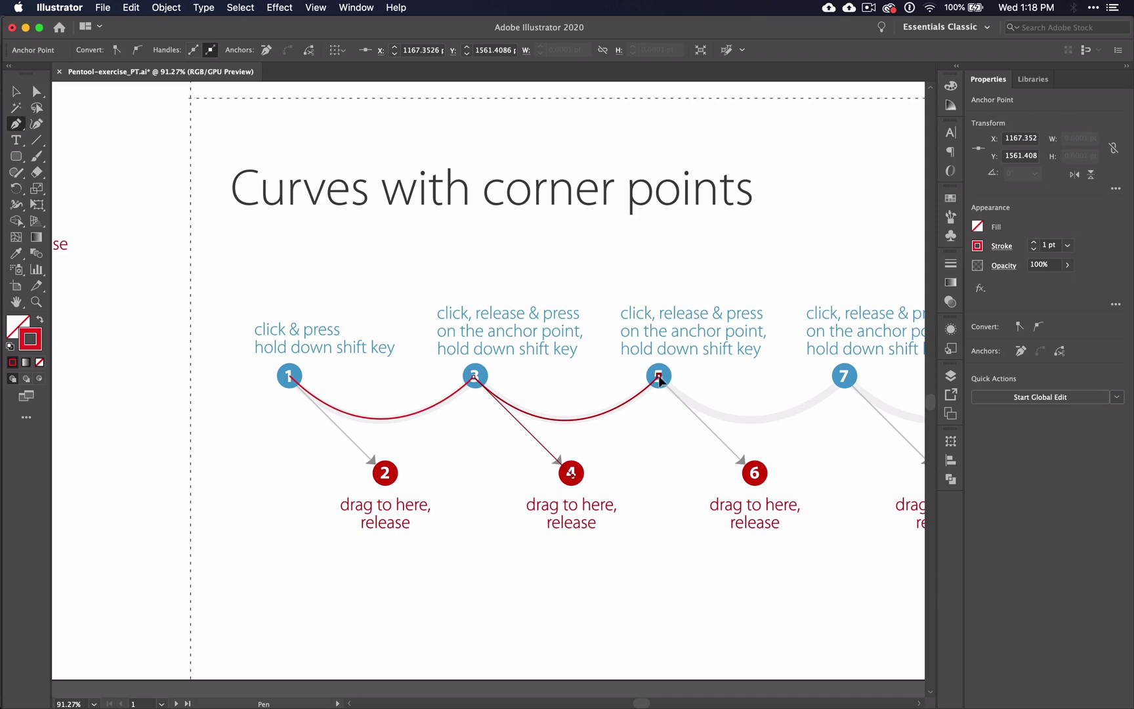
{"action": "left_click_drag", "start_coordinate": [659, 378], "coordinate": [756, 477]}
{"action": "scroll", "coordinate": [756, 478], "scroll_direction": "right", "scroll_amount": 3}
{"action": "scroll", "coordinate": [756, 477], "scroll_direction": "down", "scroll_amount": 1}
{"action": "scroll", "coordinate": [756, 478], "scroll_direction": "right", "scroll_amount": 3}
{"action": "scroll", "coordinate": [755, 478], "scroll_direction": "up", "scroll_amount": 1}
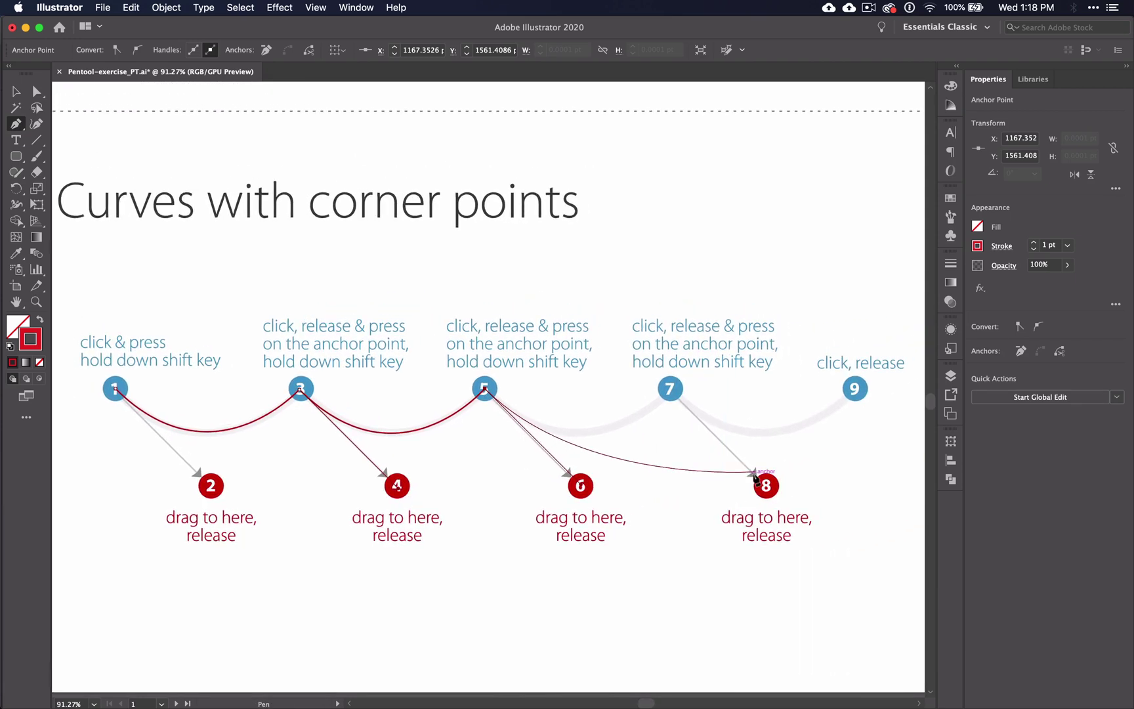
{"action": "left_click", "coordinate": [670, 390]}
{"action": "left_click_drag", "start_coordinate": [670, 390], "coordinate": [755, 478]}
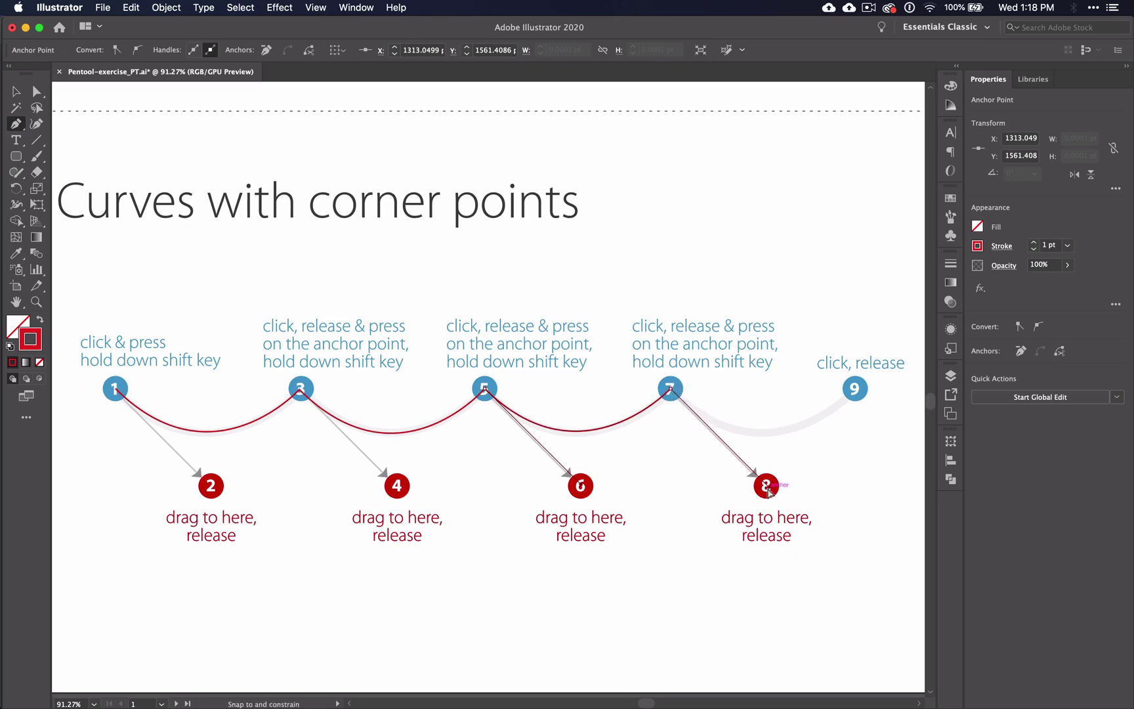
{"action": "left_click", "coordinate": [855, 389]}
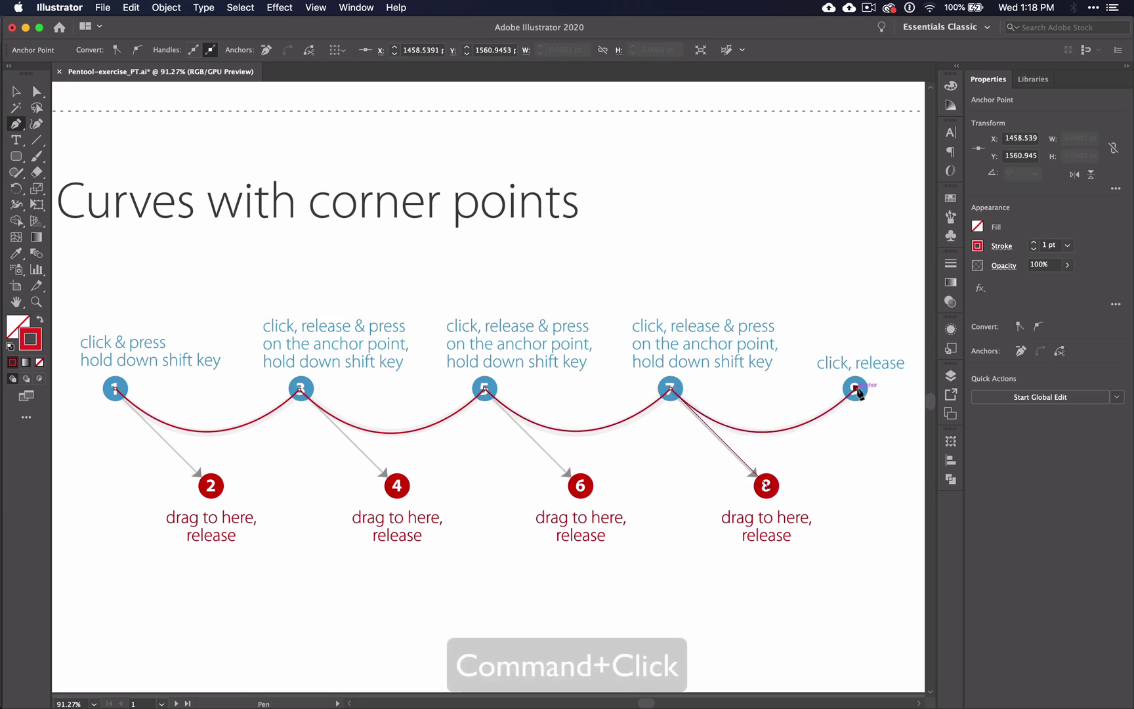
{"action": "scroll", "coordinate": [858, 392], "scroll_direction": "right", "scroll_amount": 3}
{"action": "left_click", "coordinate": [842, 452], "text": "super"}
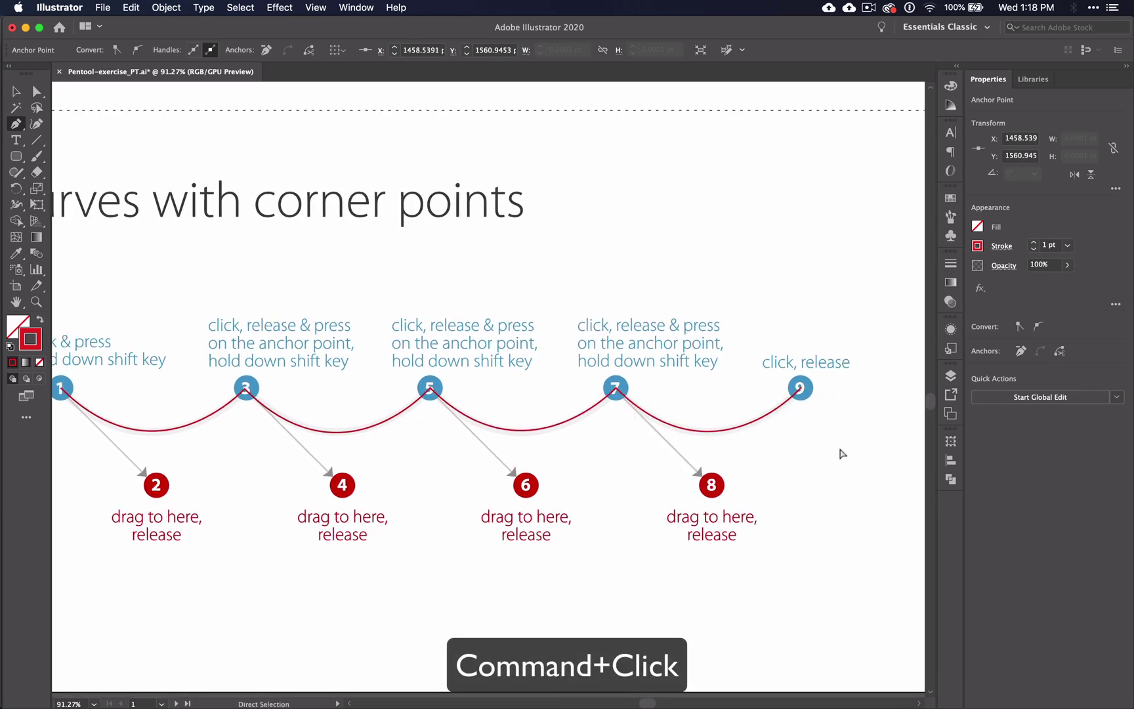
{"action": "scroll", "coordinate": [842, 453], "scroll_direction": "down", "scroll_amount": 5}
{"action": "scroll", "coordinate": [842, 452], "scroll_direction": "down", "scroll_amount": 3}
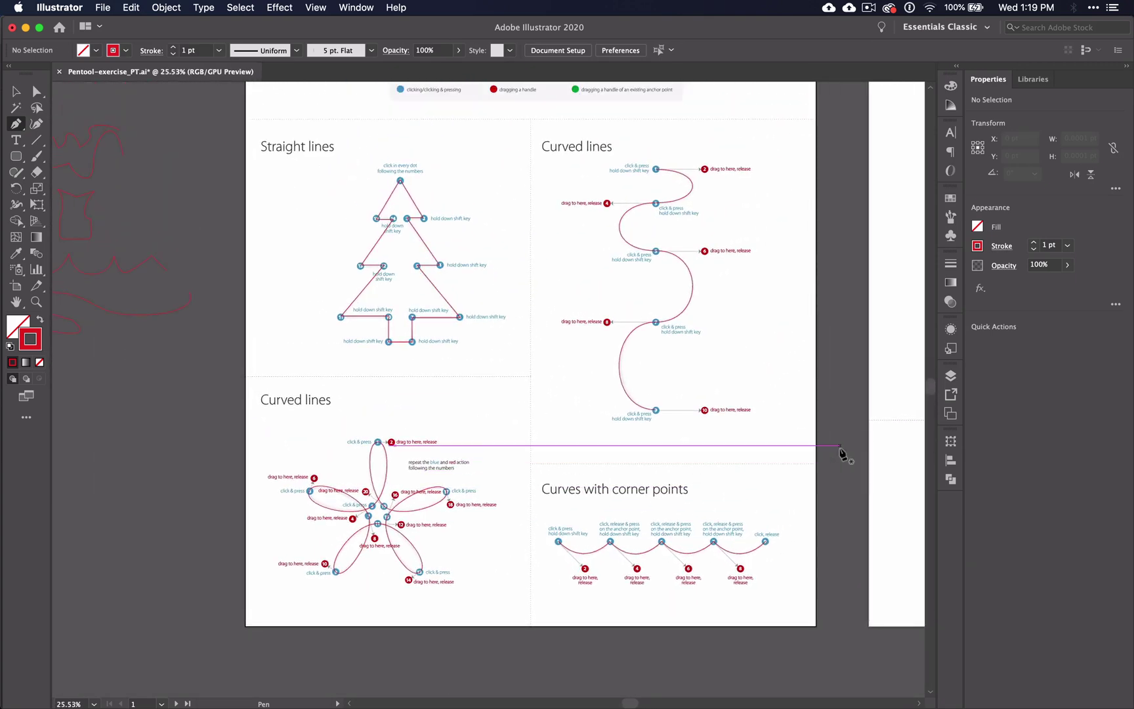
{"action": "scroll", "coordinate": [824, 533], "scroll_direction": "down", "scroll_amount": 2}
{"action": "scroll", "coordinate": [825, 533], "scroll_direction": "right", "scroll_amount": 3}
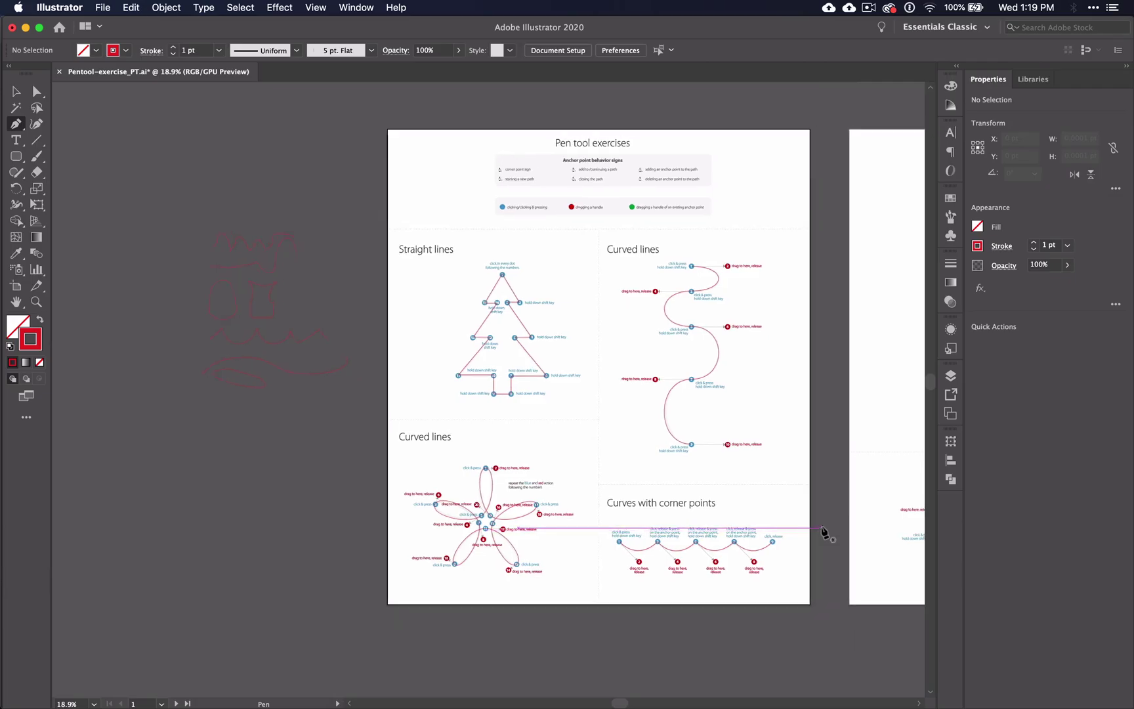